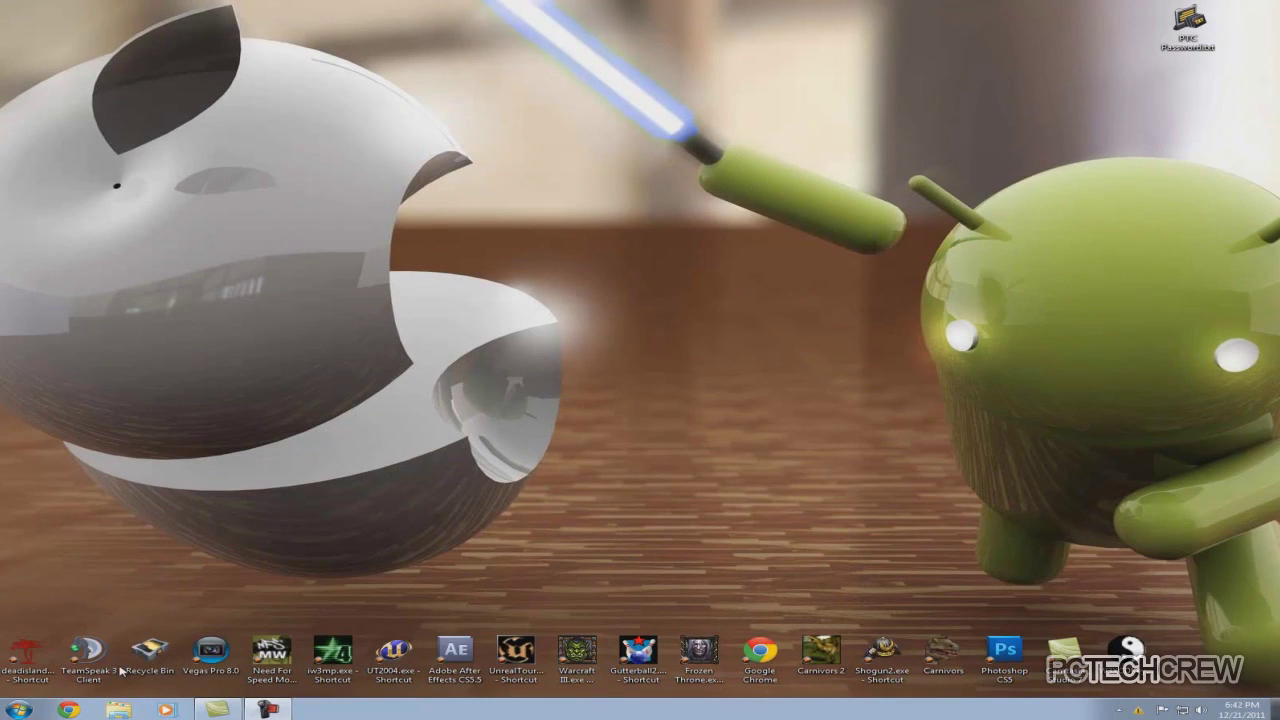
click(68, 709)
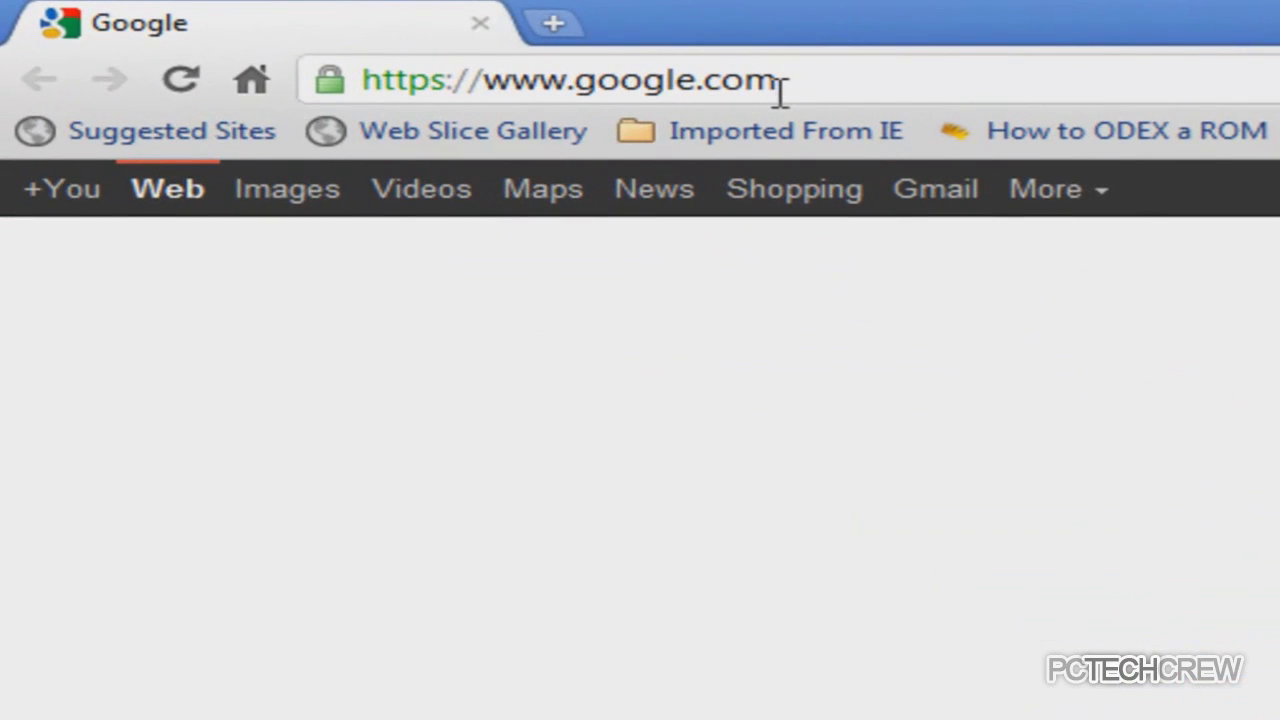
click(831, 78)
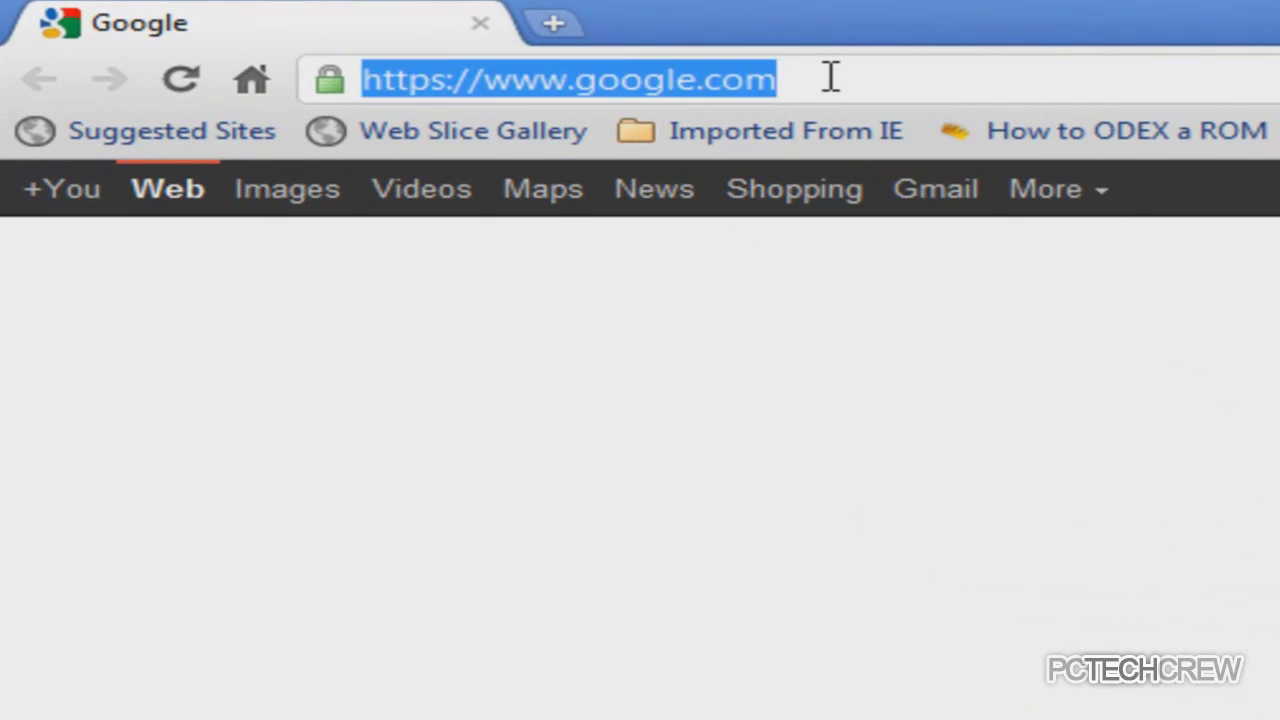
click(831, 78)
click(831, 78)
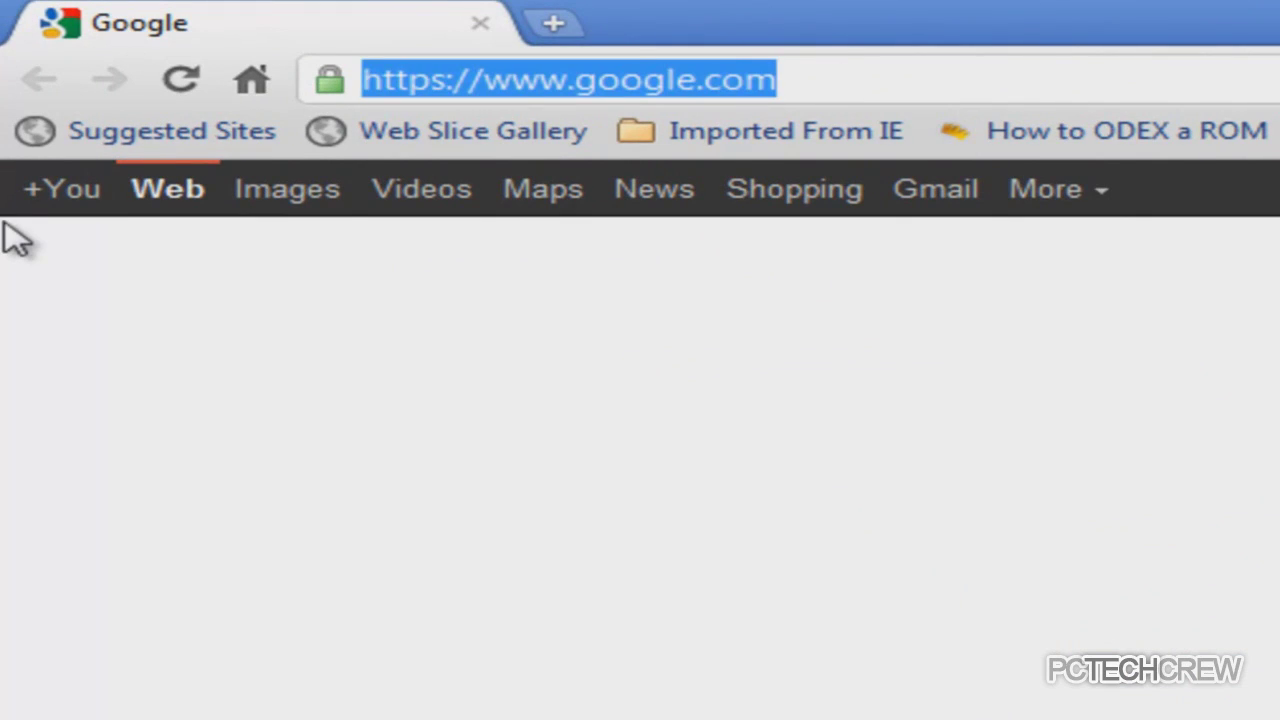
text(www)
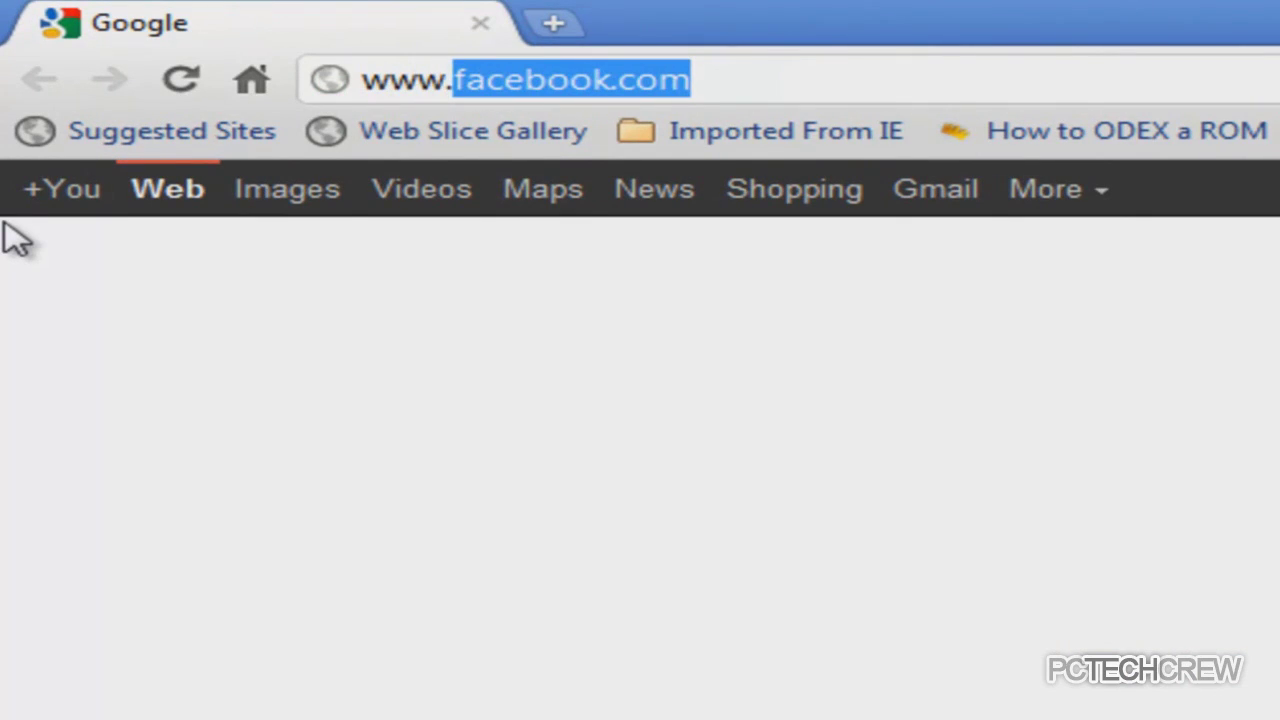
text(.xda-de)
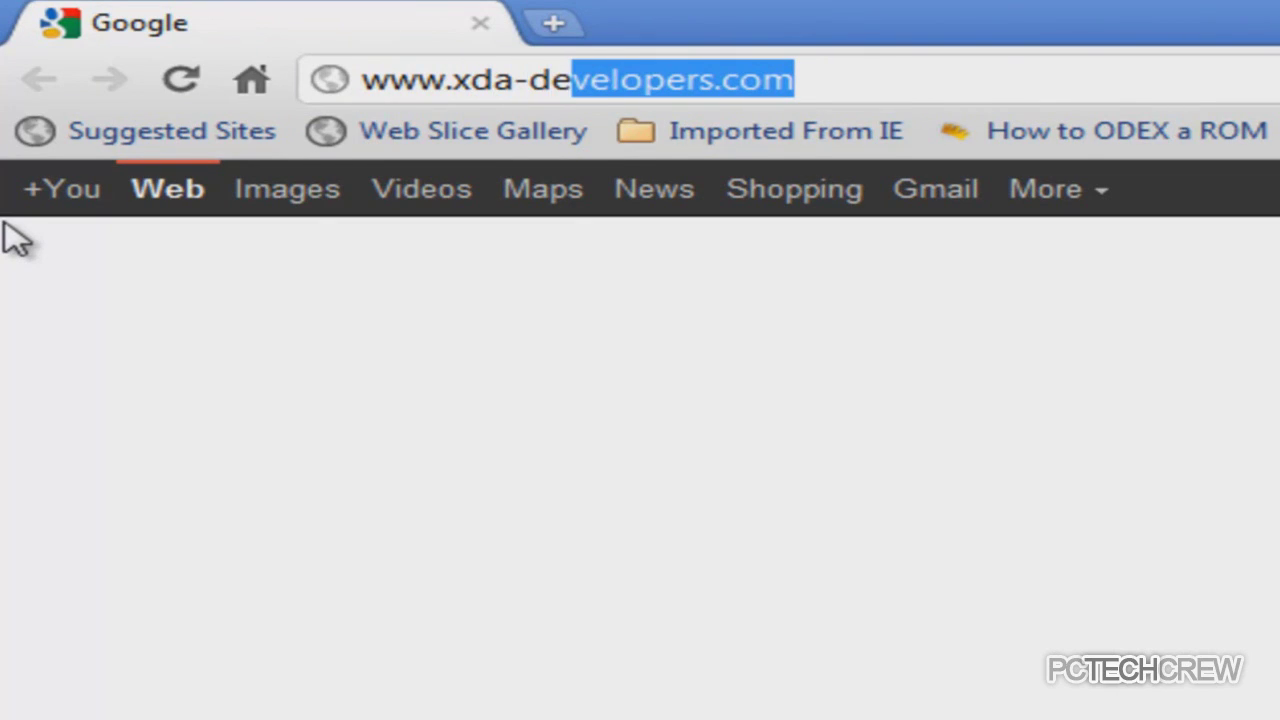
text(velopers)
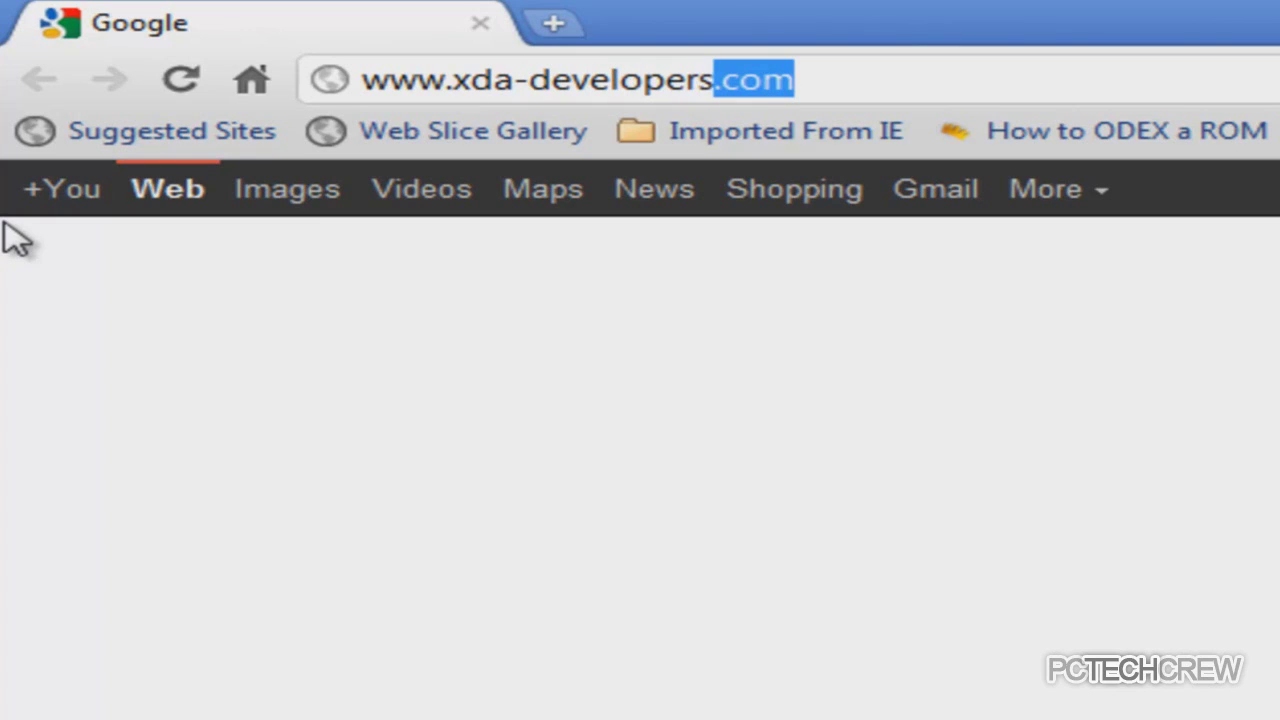
text(.com)
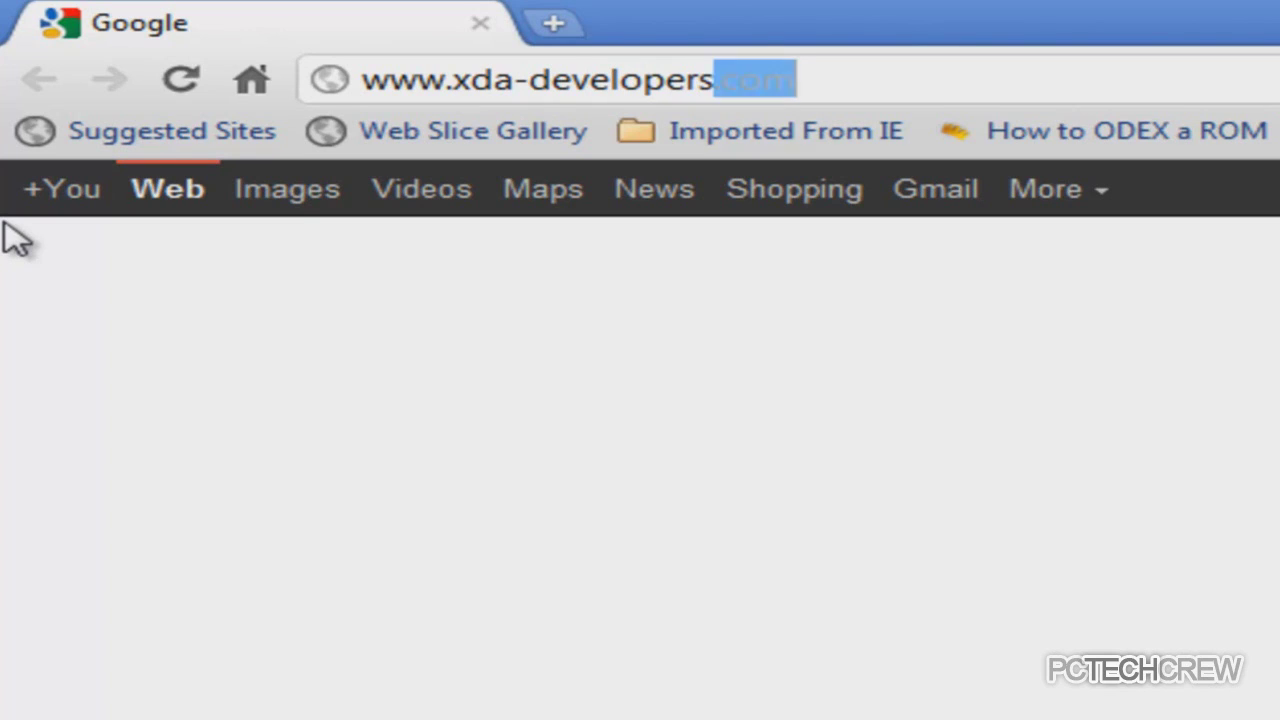
key(Return)
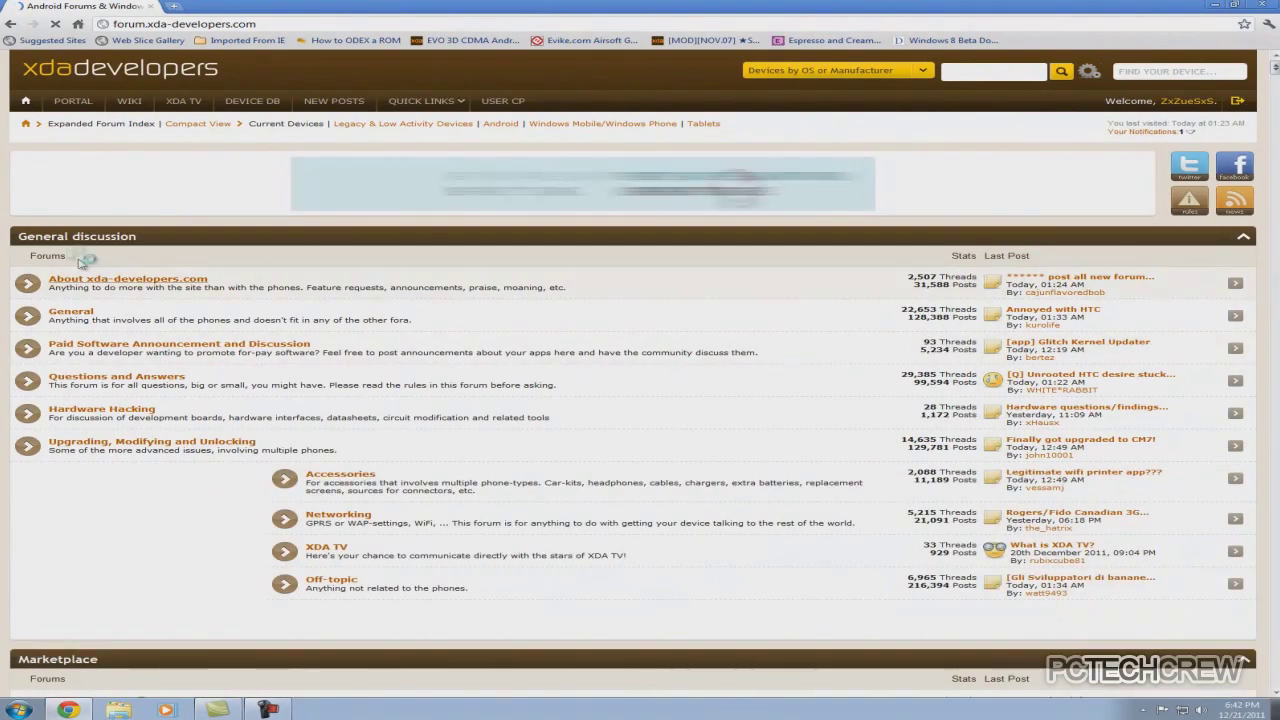
Step: Find the HTC EVO 3D section in the forum index and open its EVO 3D CDMA Android Development forum
scroll(273, 366, down, 10)
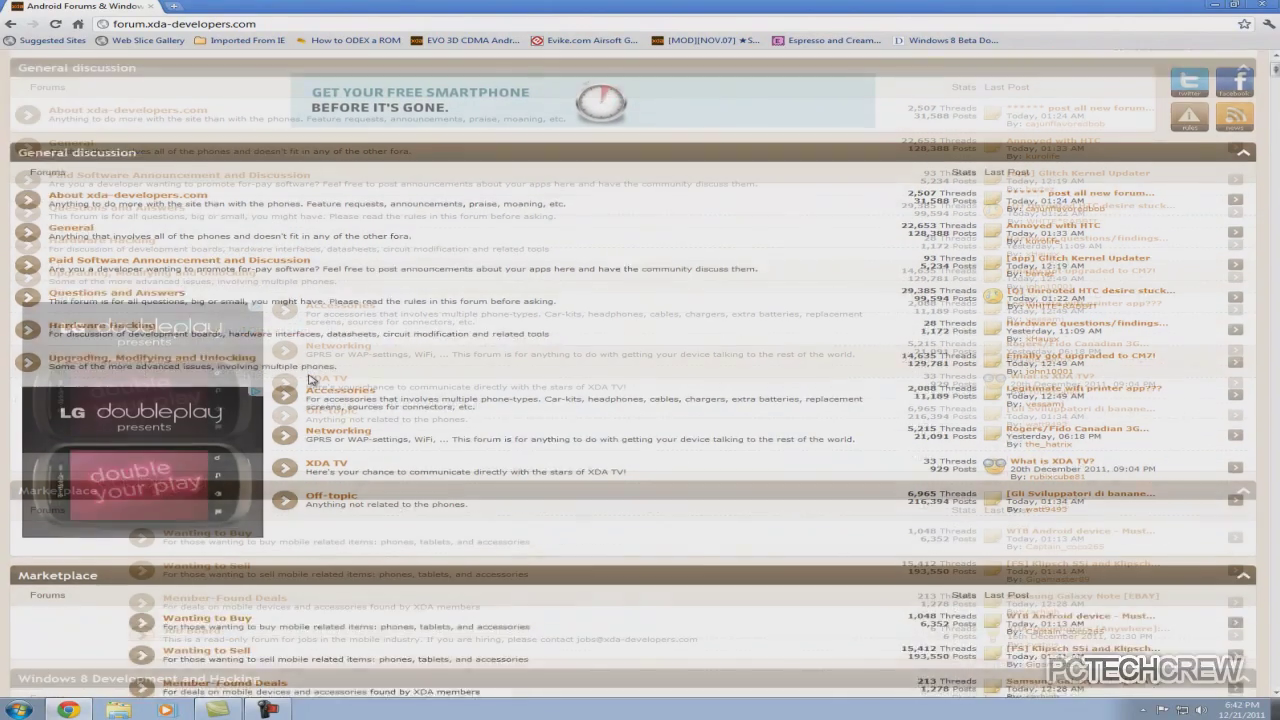
scroll(313, 377, down, 15)
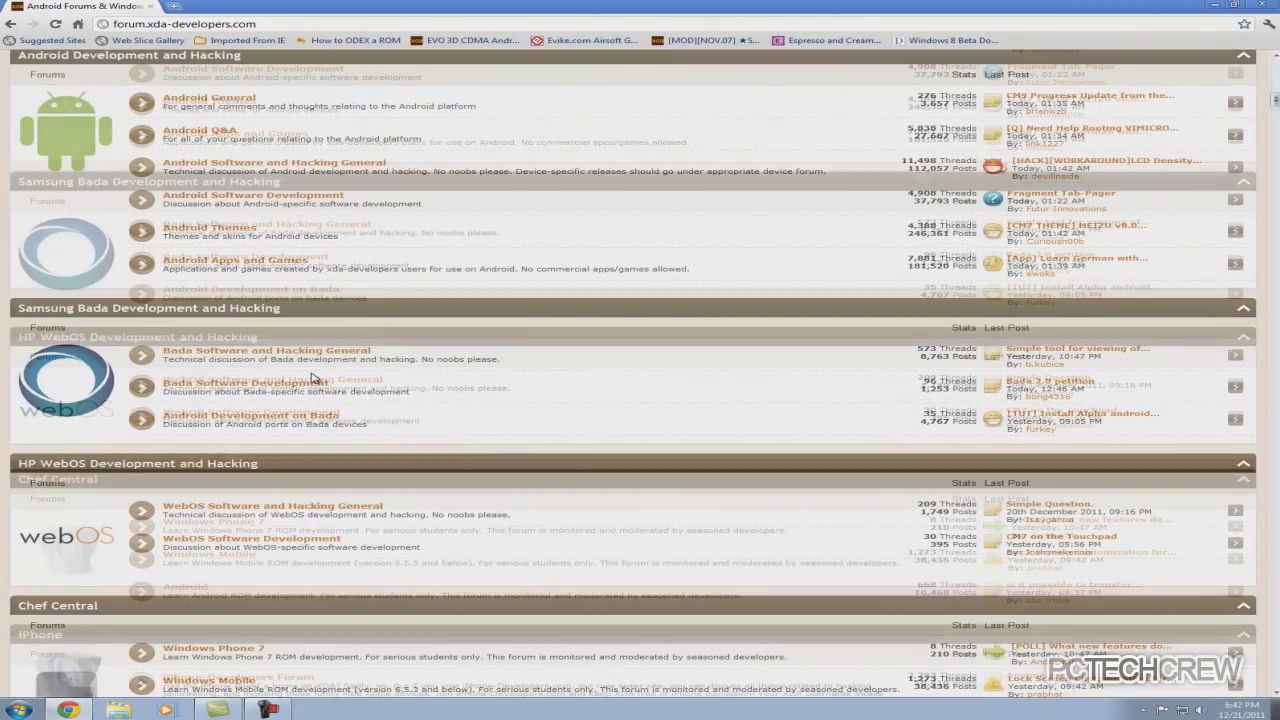
scroll(313, 377, down, 15)
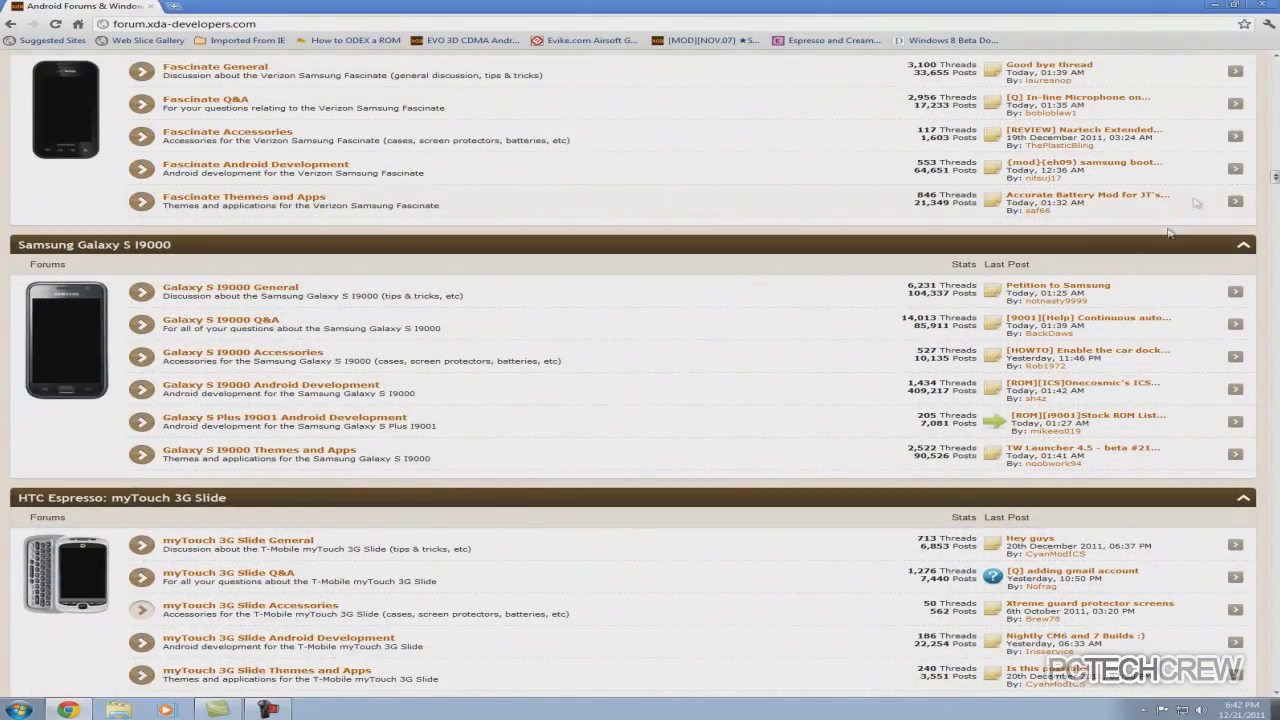
scroll(1248, 305, down, 10)
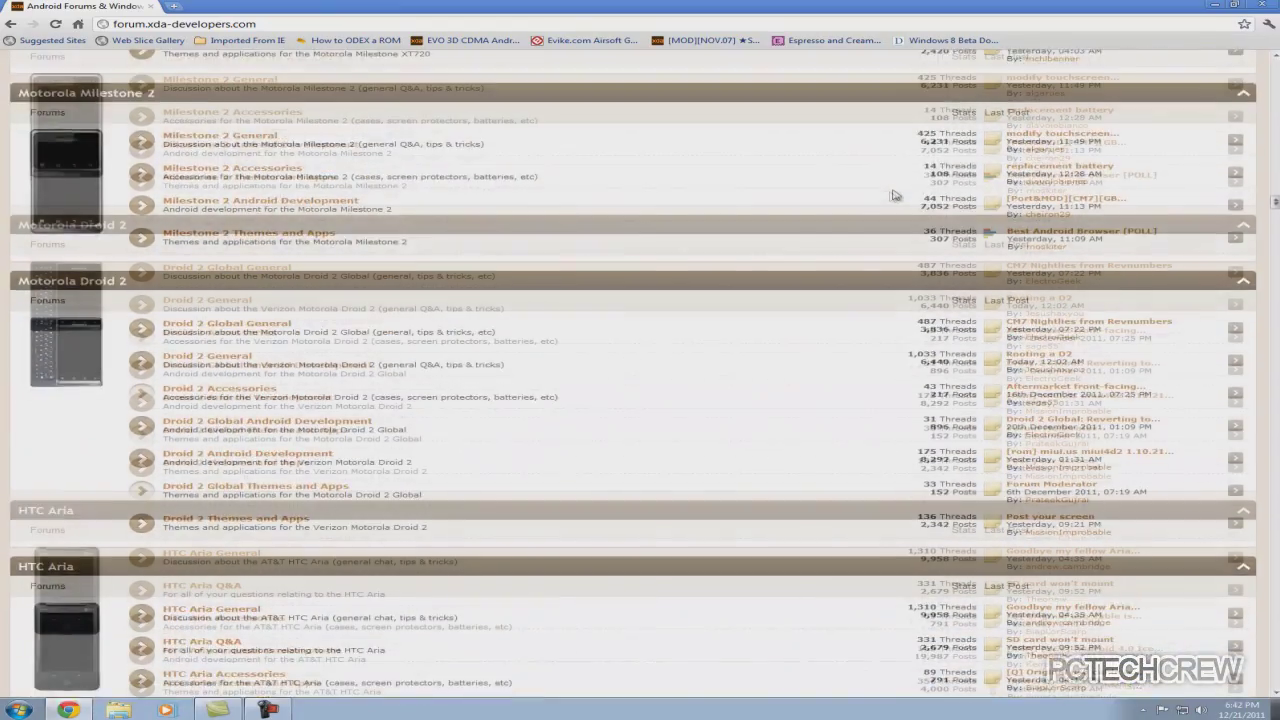
scroll(614, 143, down, 13)
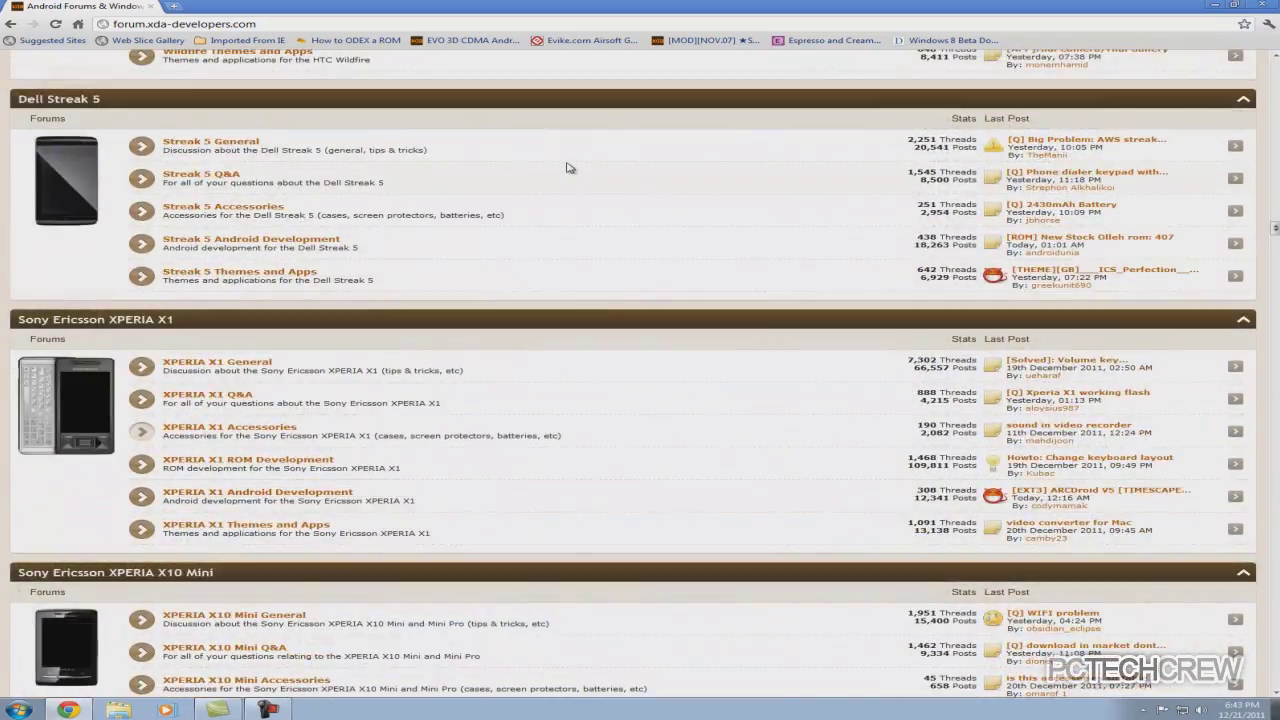
scroll(390, 205, down, 15)
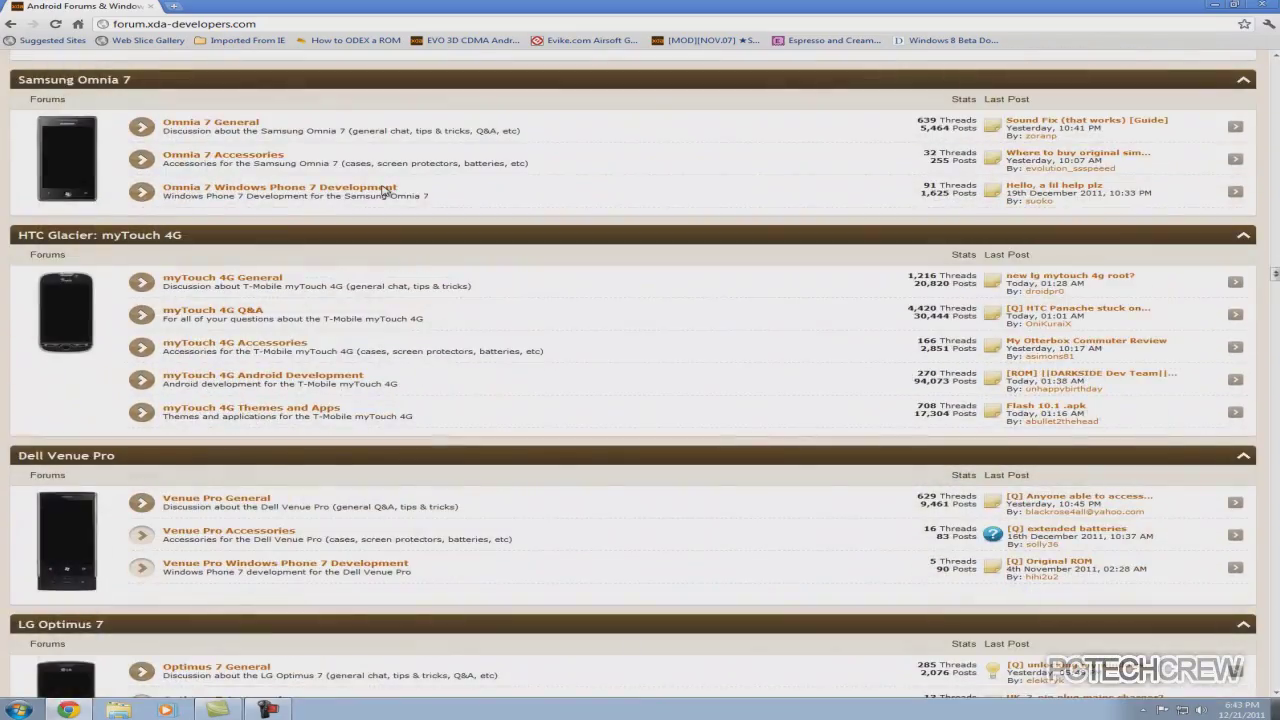
scroll(381, 191, down, 15)
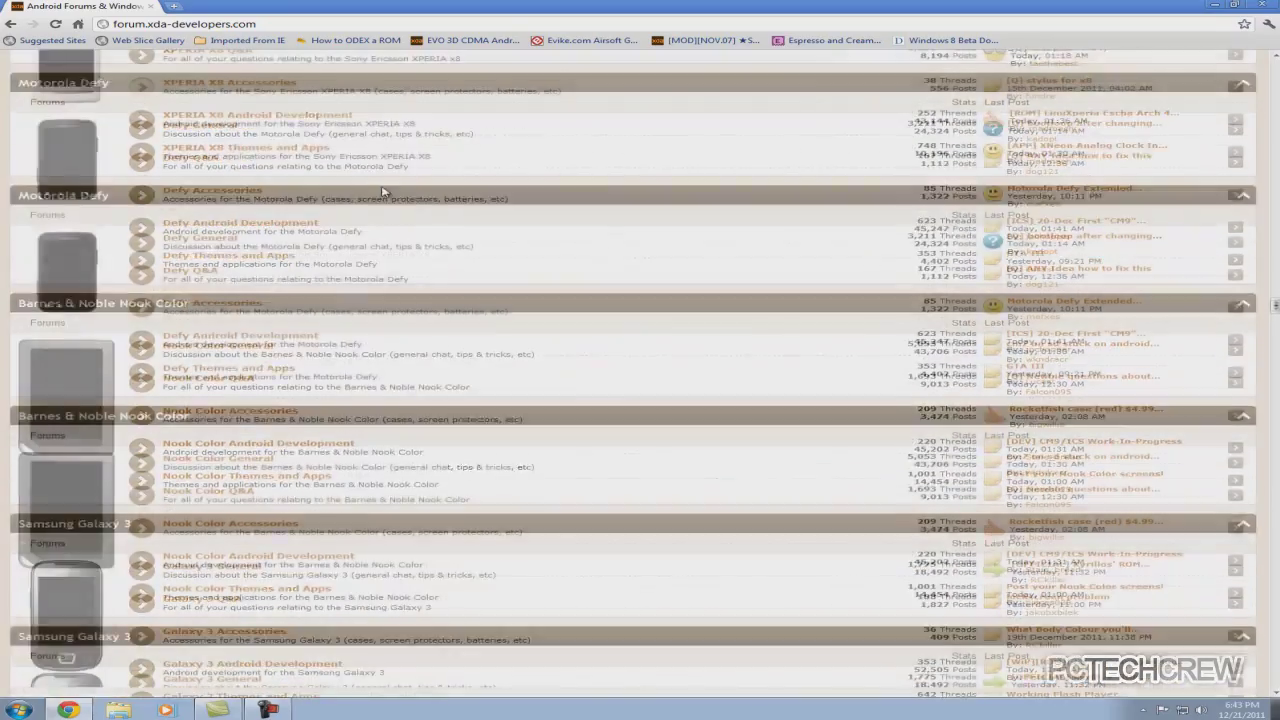
scroll(381, 191, down, 15)
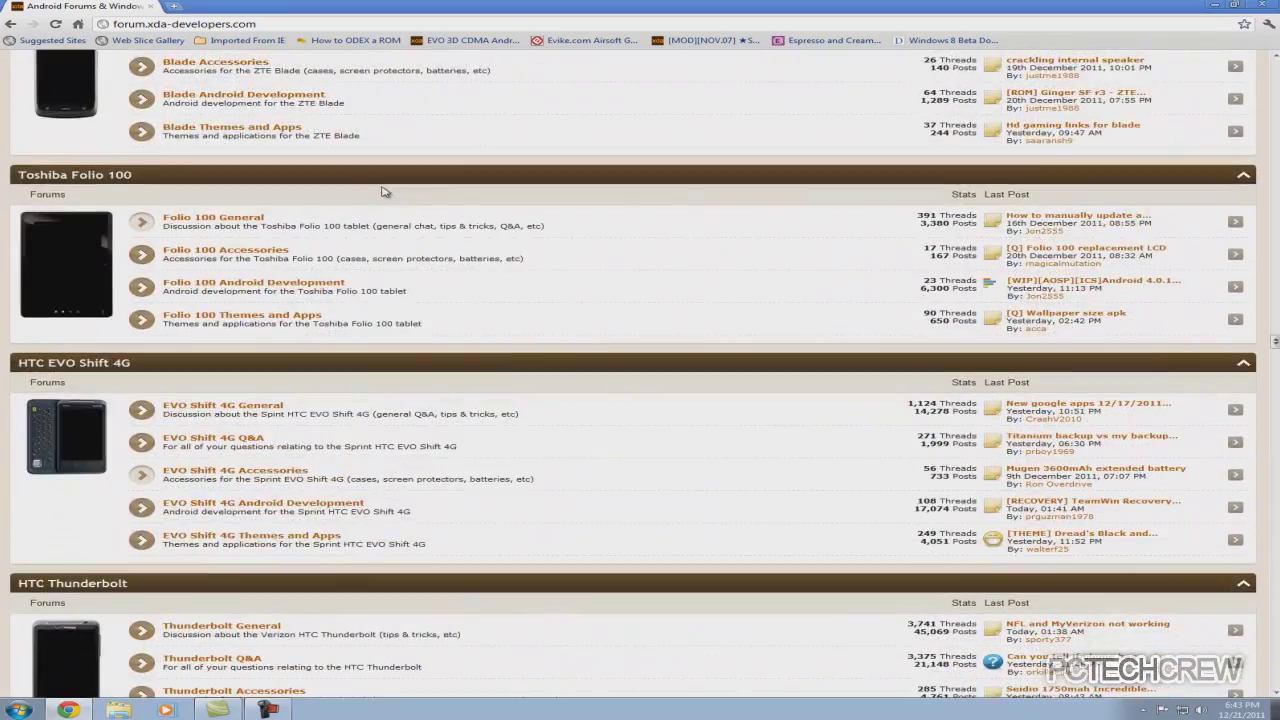
scroll(381, 191, down, 15)
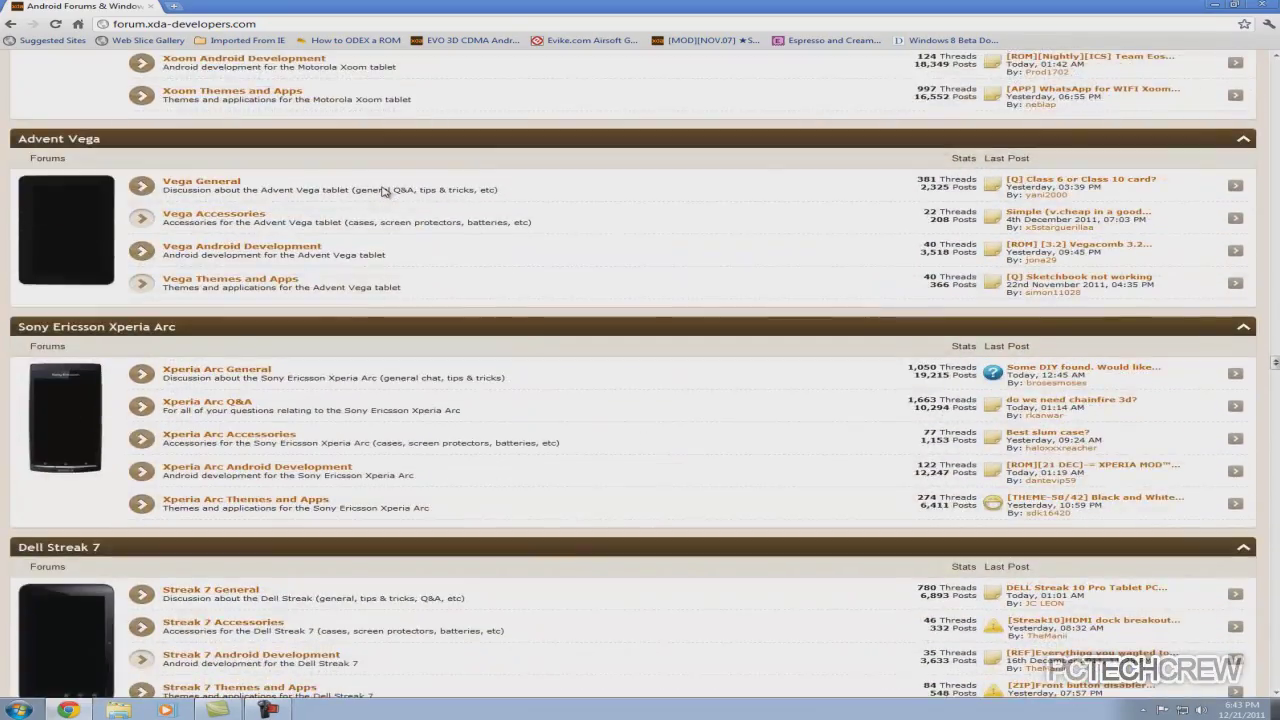
scroll(381, 191, down, 3)
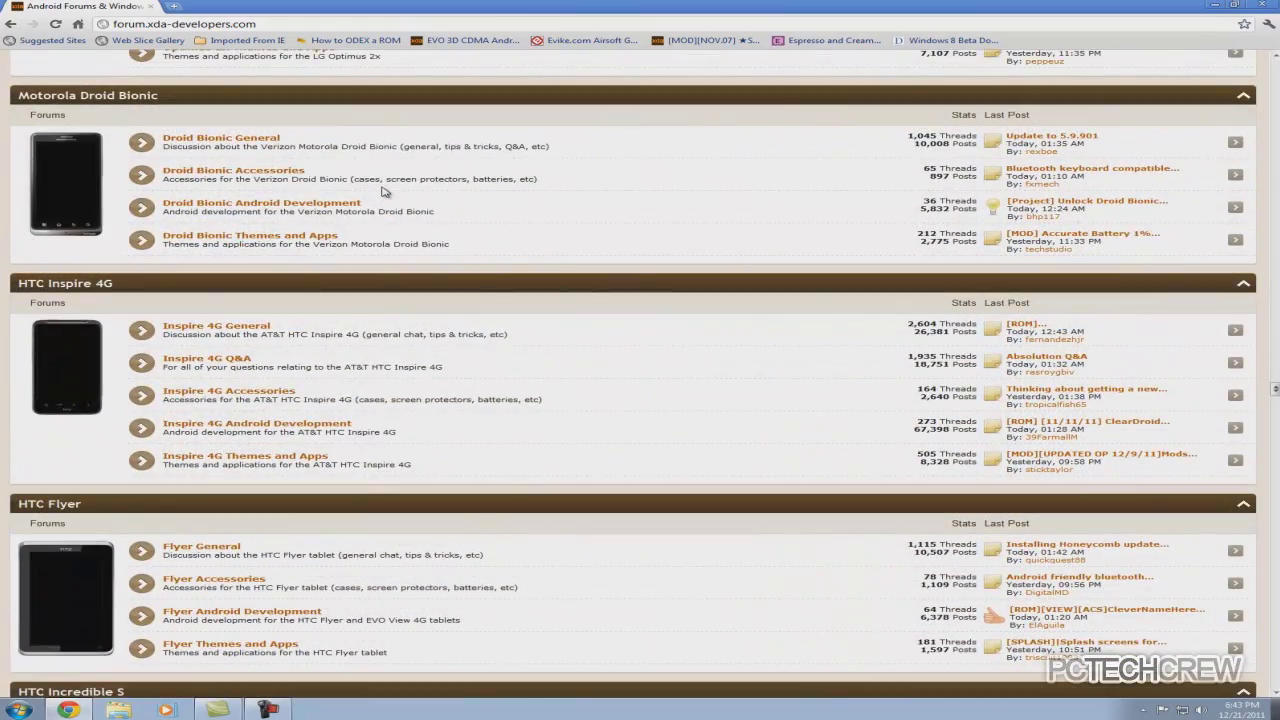
scroll(381, 191, down, 15)
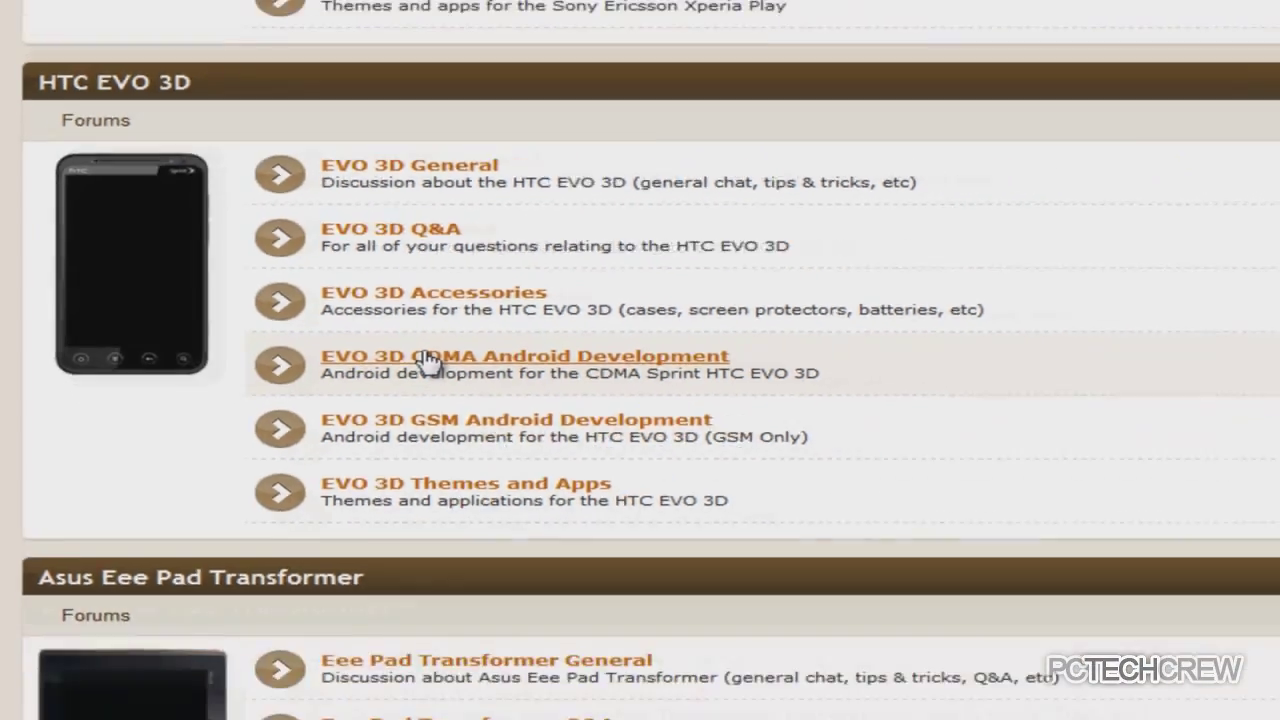
click(556, 400)
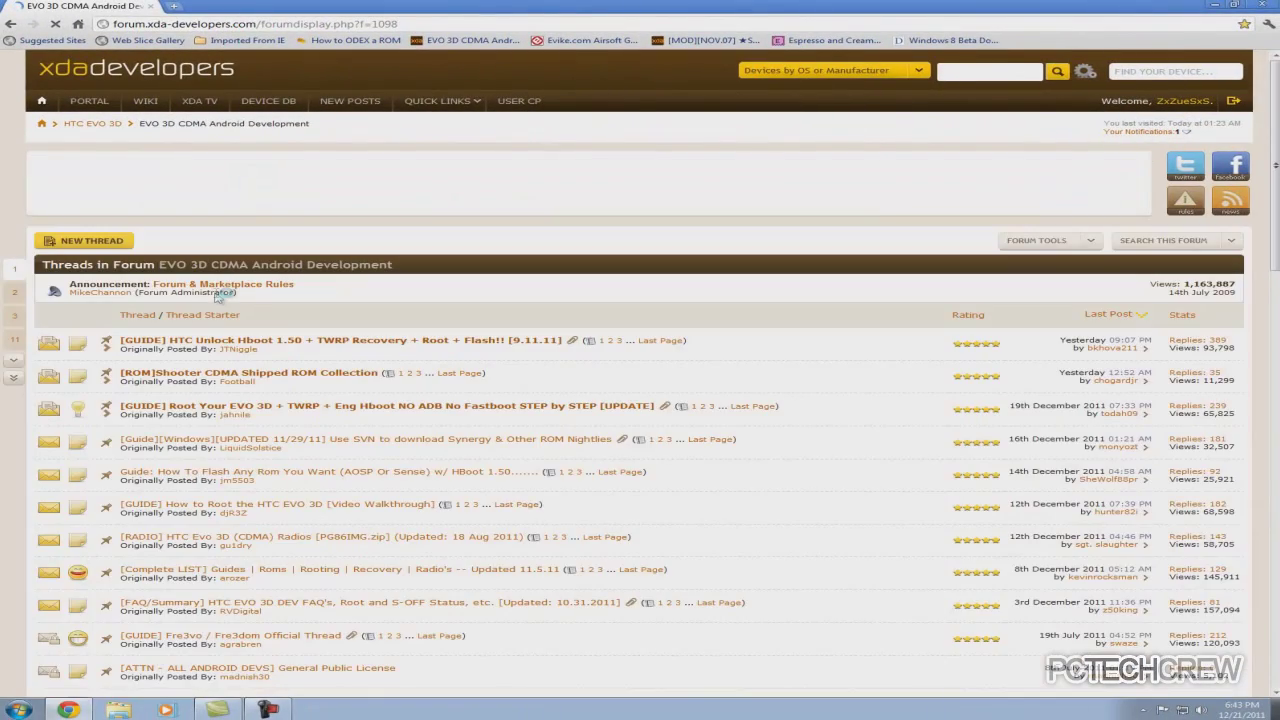
Step: Open the Olympus Trinity Titan 2.5 BeatLess ROM thread and close the chat window covering it
scroll(215, 290, down, 6)
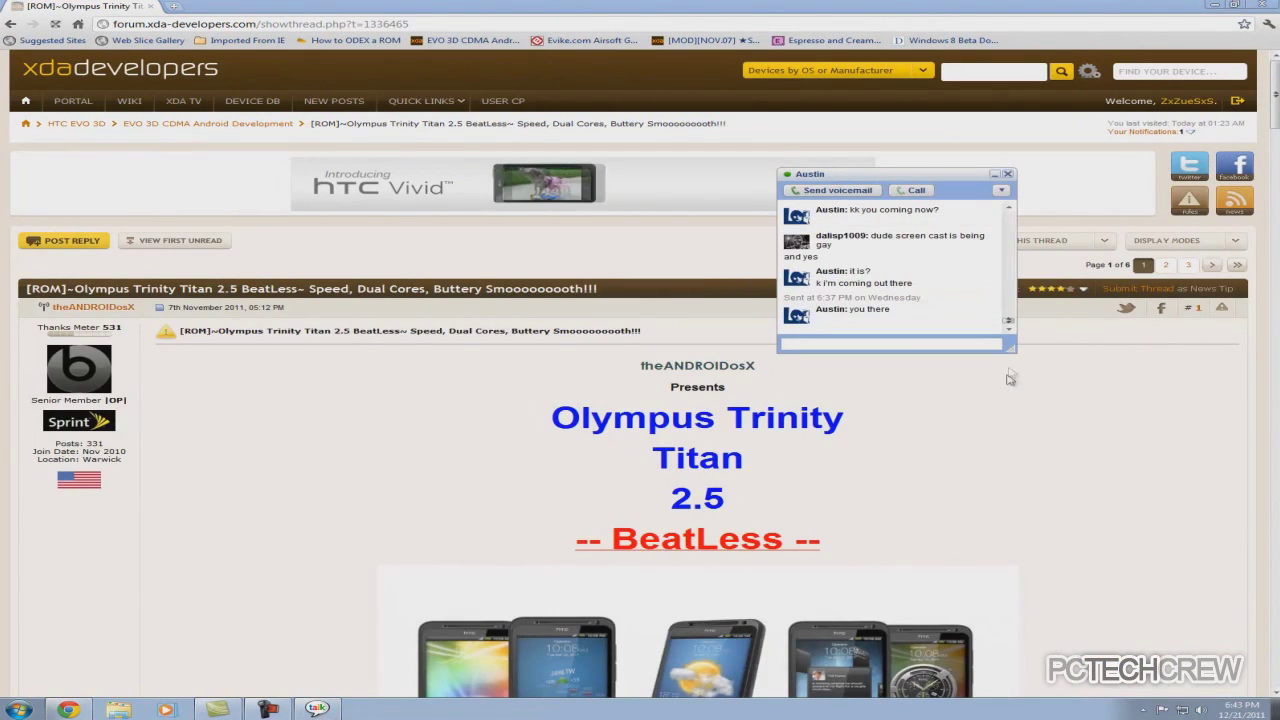
click(1008, 174)
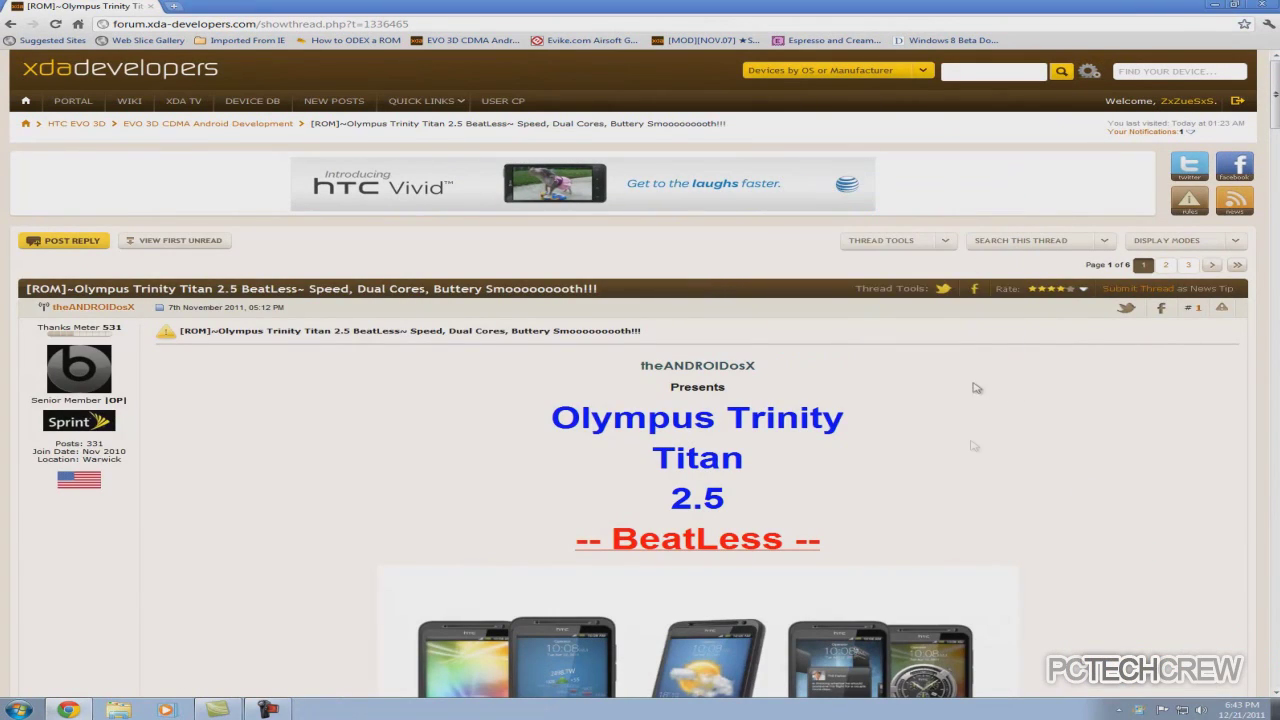
Step: Review the ROM thread's features and flashing instructions, and open its Multiupload download link
scroll(965, 450, down, 4)
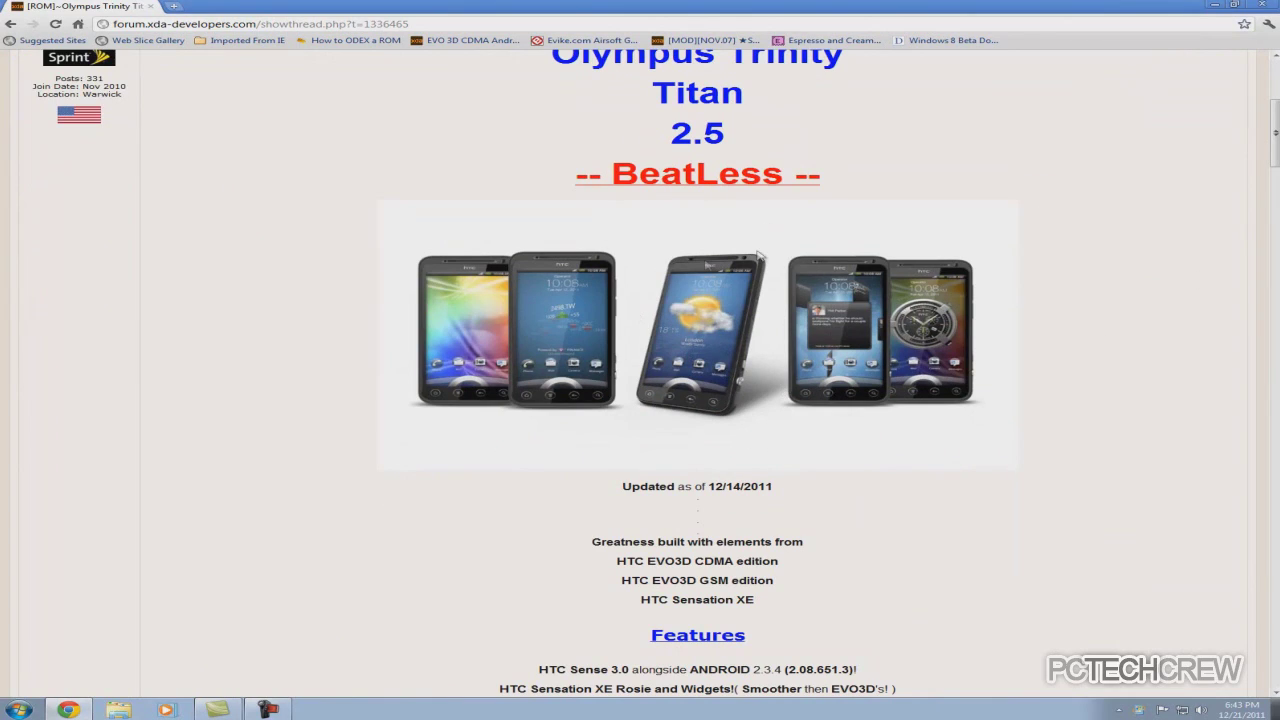
scroll(758, 256, down, 12)
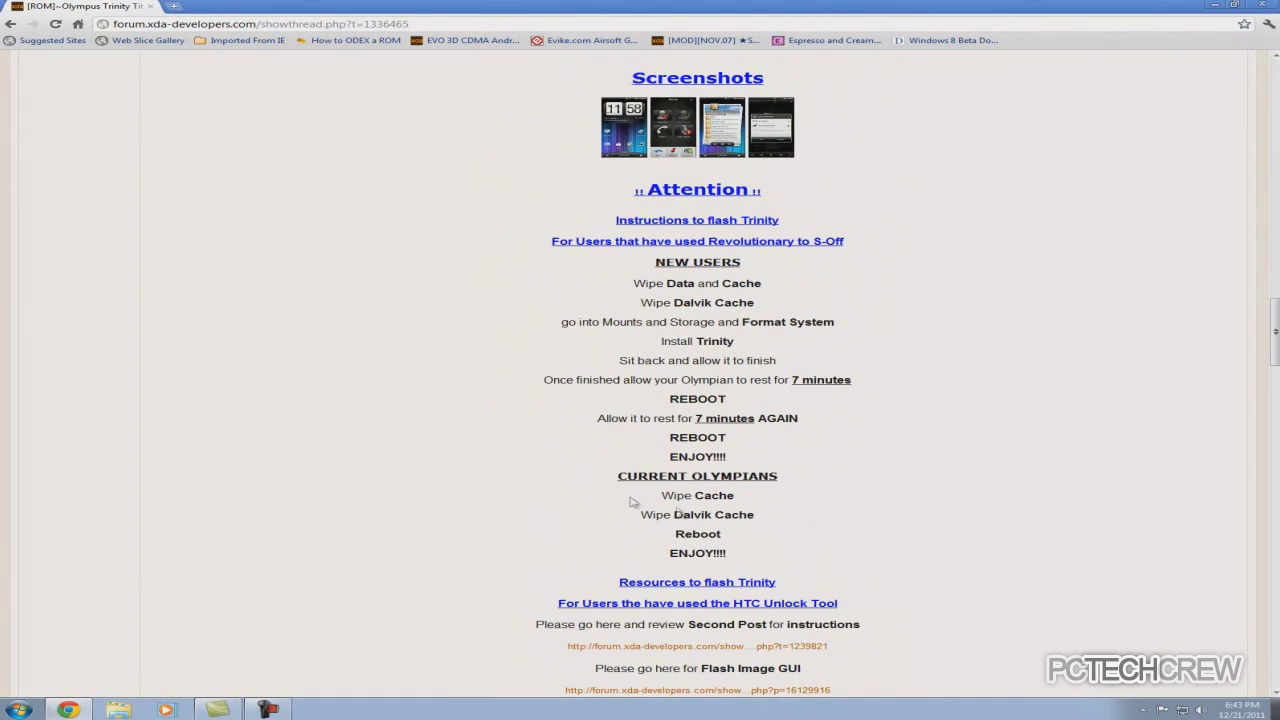
scroll(704, 558, down, 1)
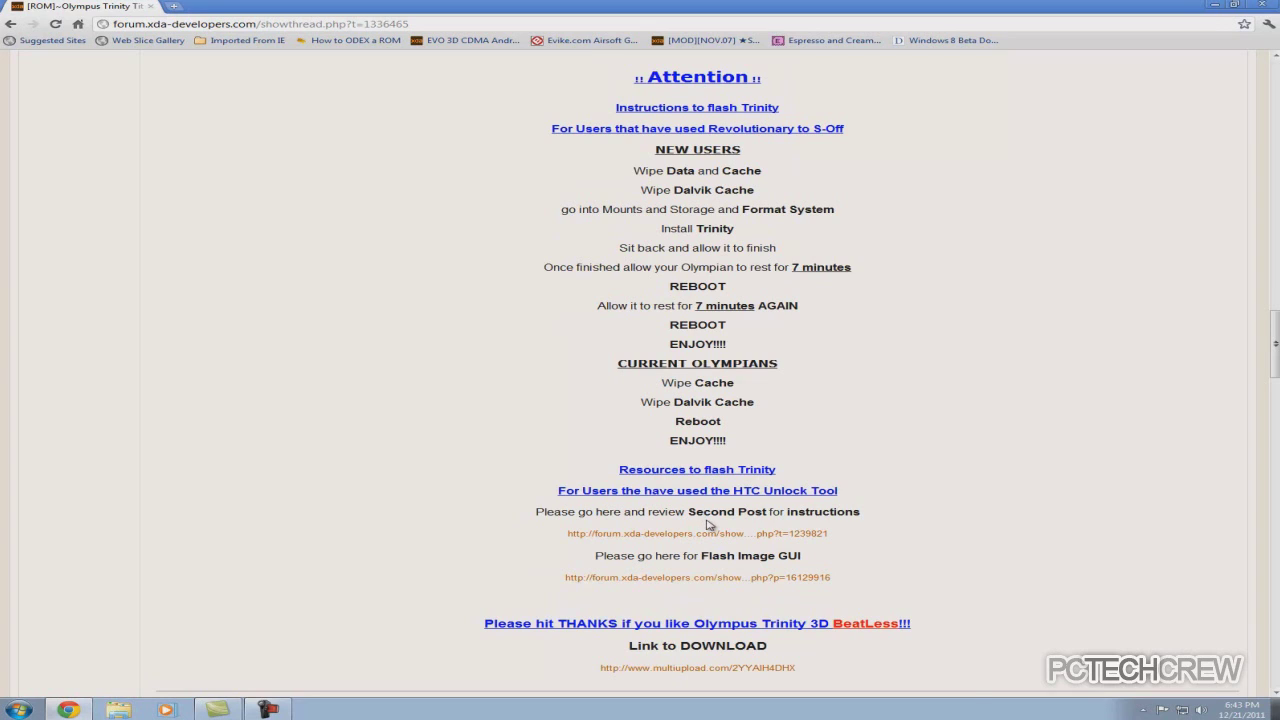
scroll(708, 524, down, 2)
scroll(641, 198, up, 3)
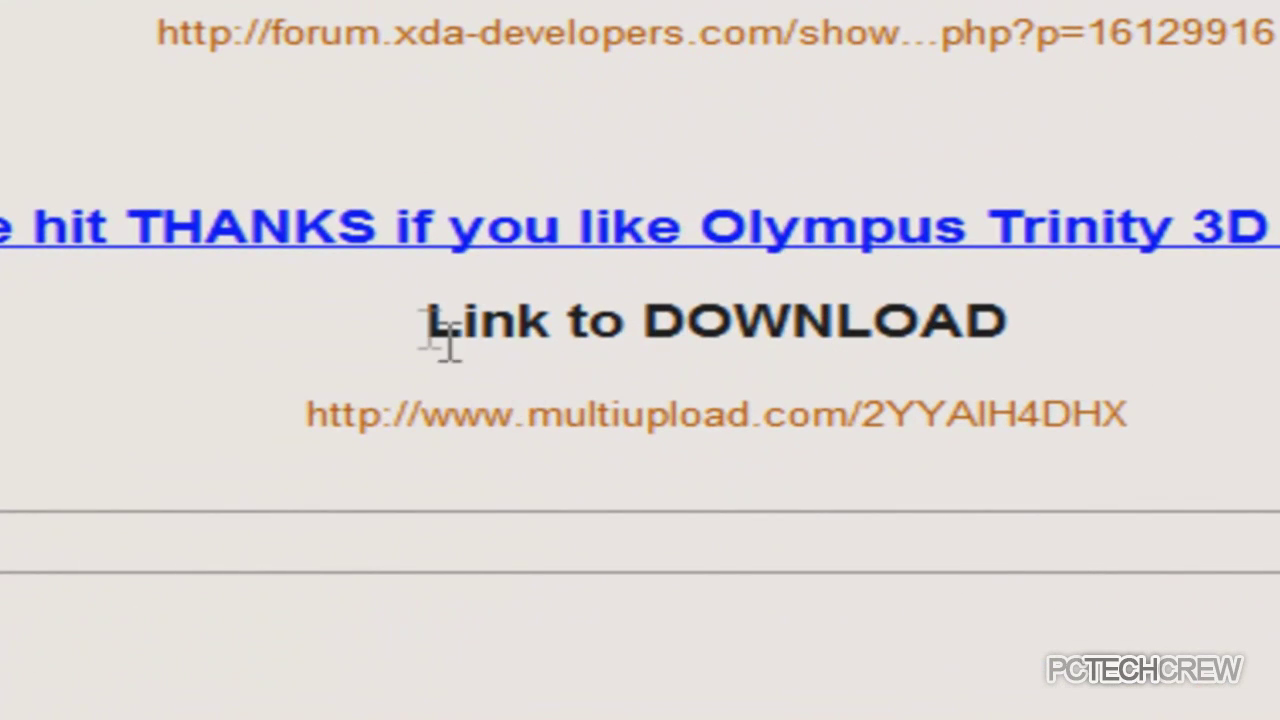
drag(424, 320, 1180, 346)
click(1155, 350)
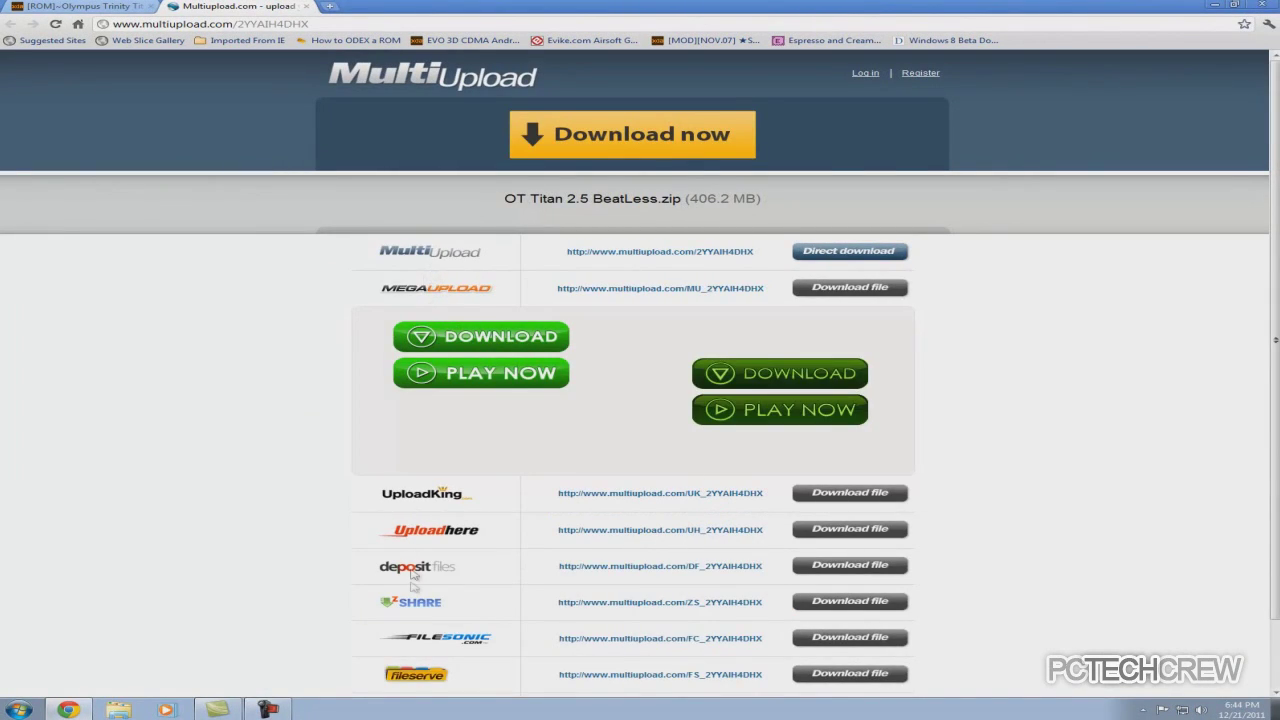
scroll(450, 560, down, 1)
scroll(457, 551, up, 1)
click(871, 259)
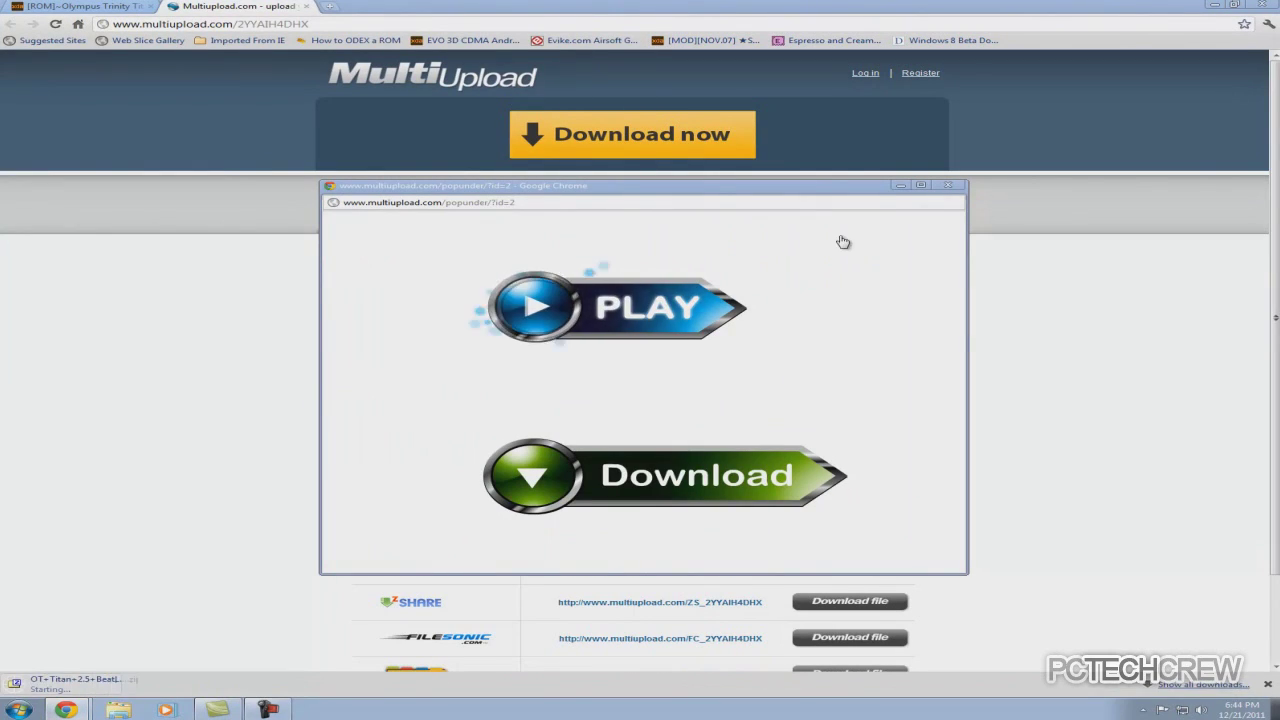
click(964, 187)
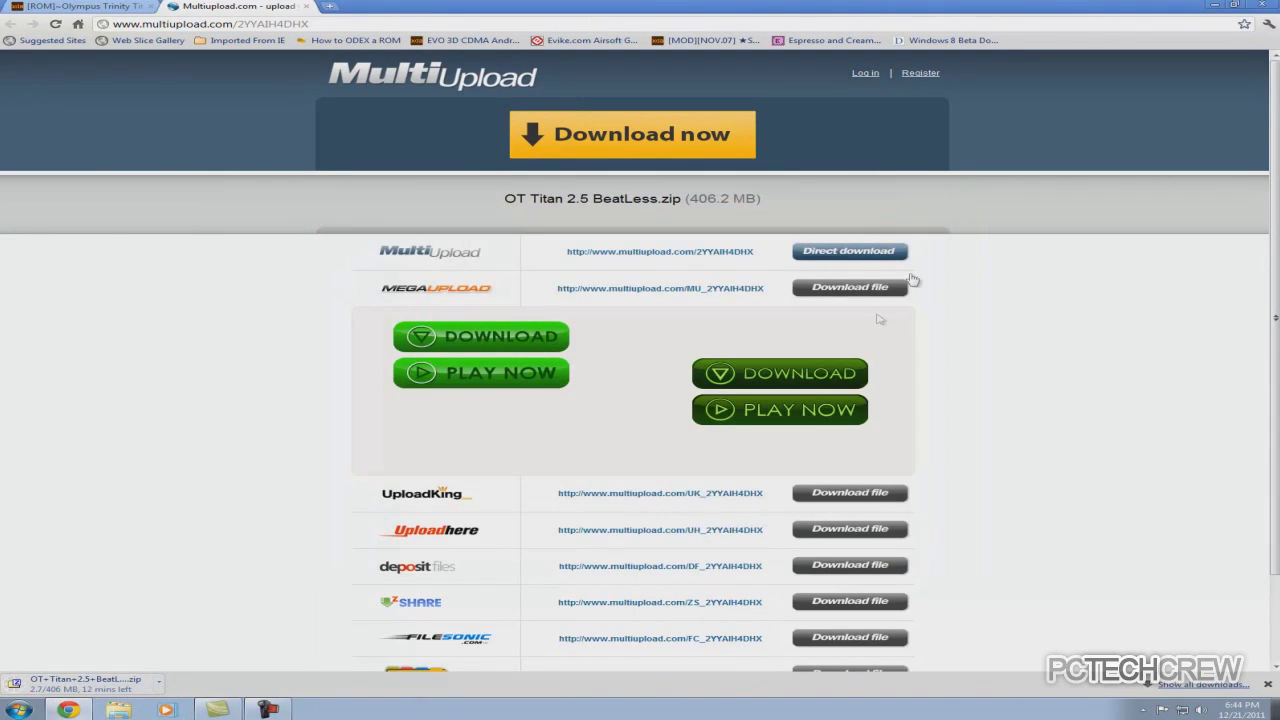
click(163, 684)
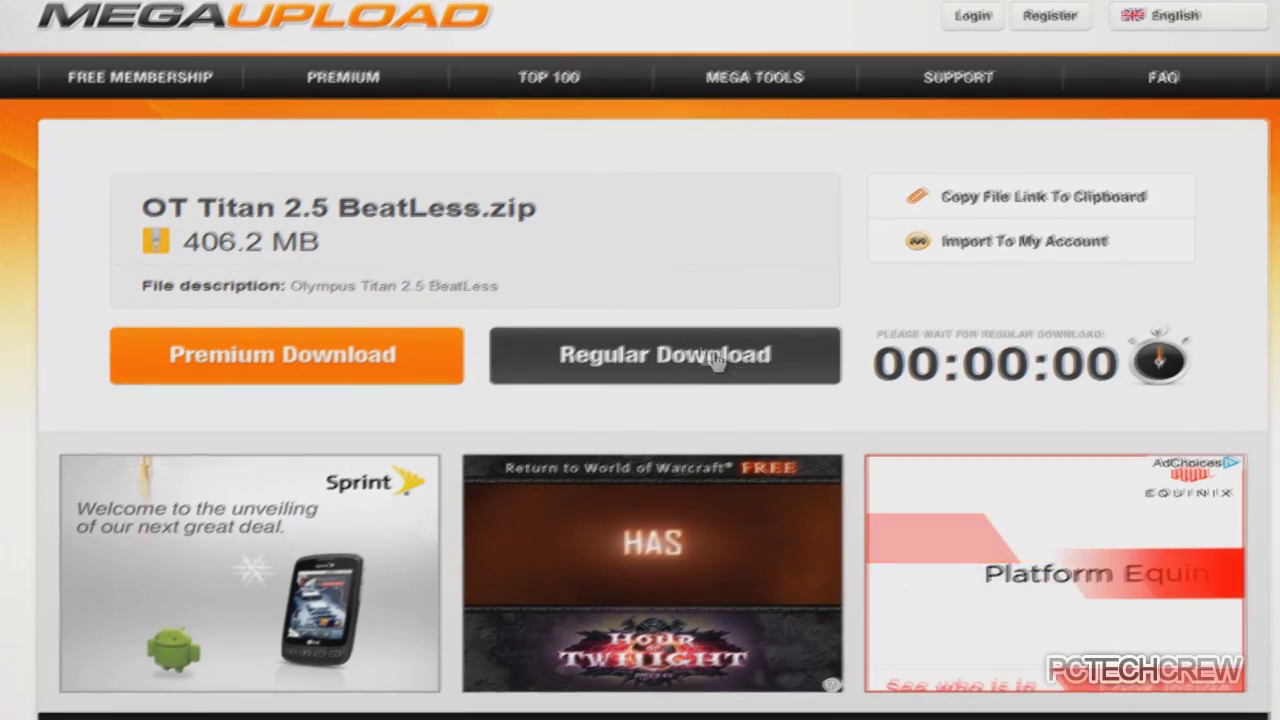
Step: Download OT Titan 2.5 BeatLess.zip from Megaupload as a regular download, show it in its folder and move that window aside
click(714, 354)
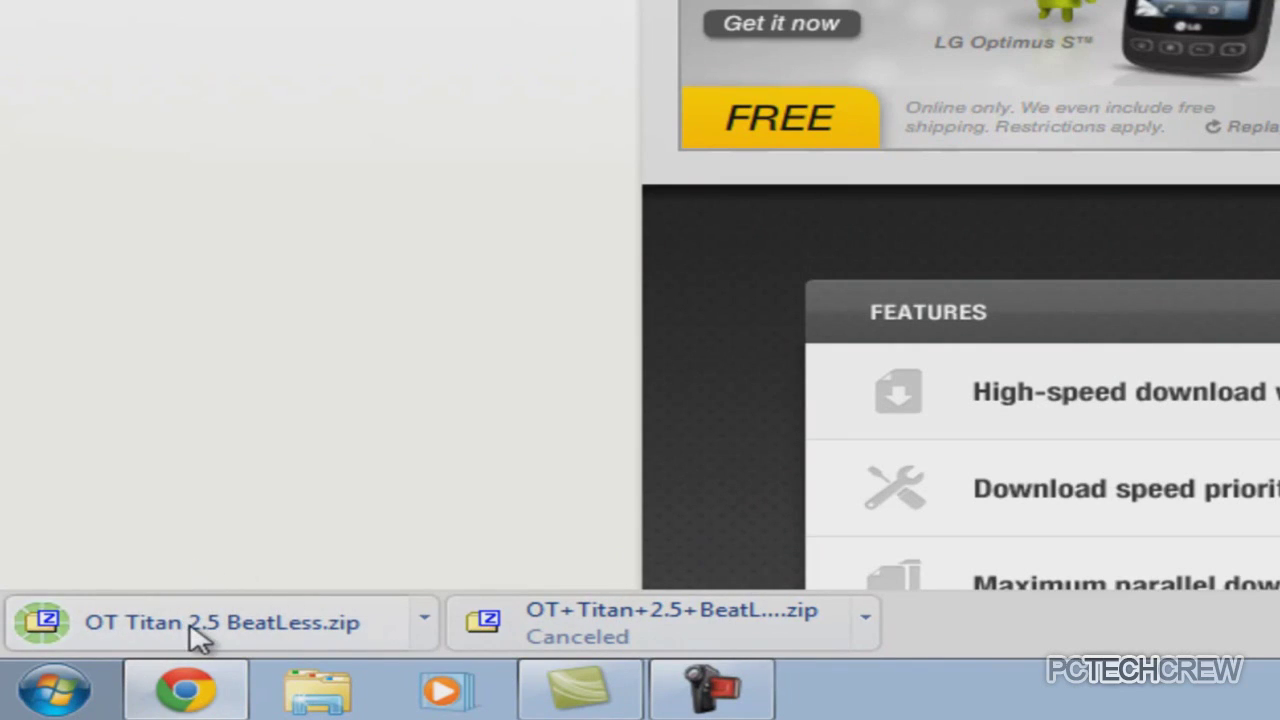
click(421, 622)
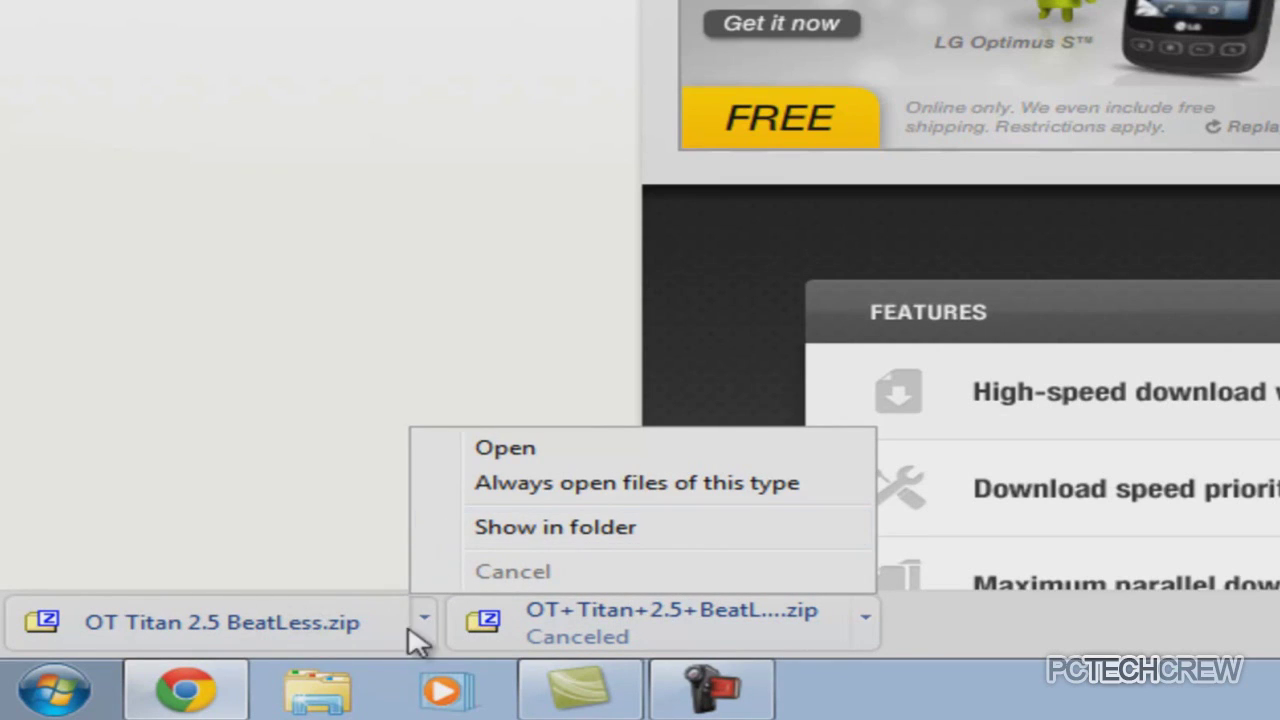
click(560, 530)
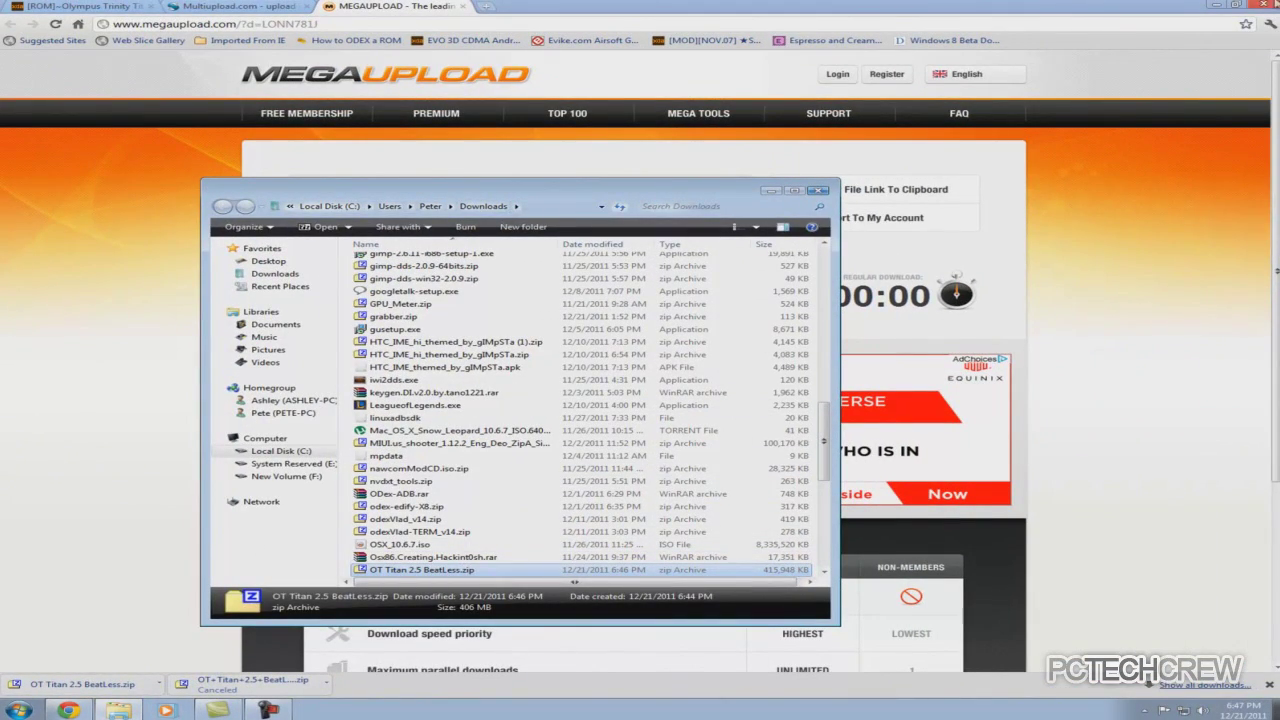
drag(600, 193, 0, 205)
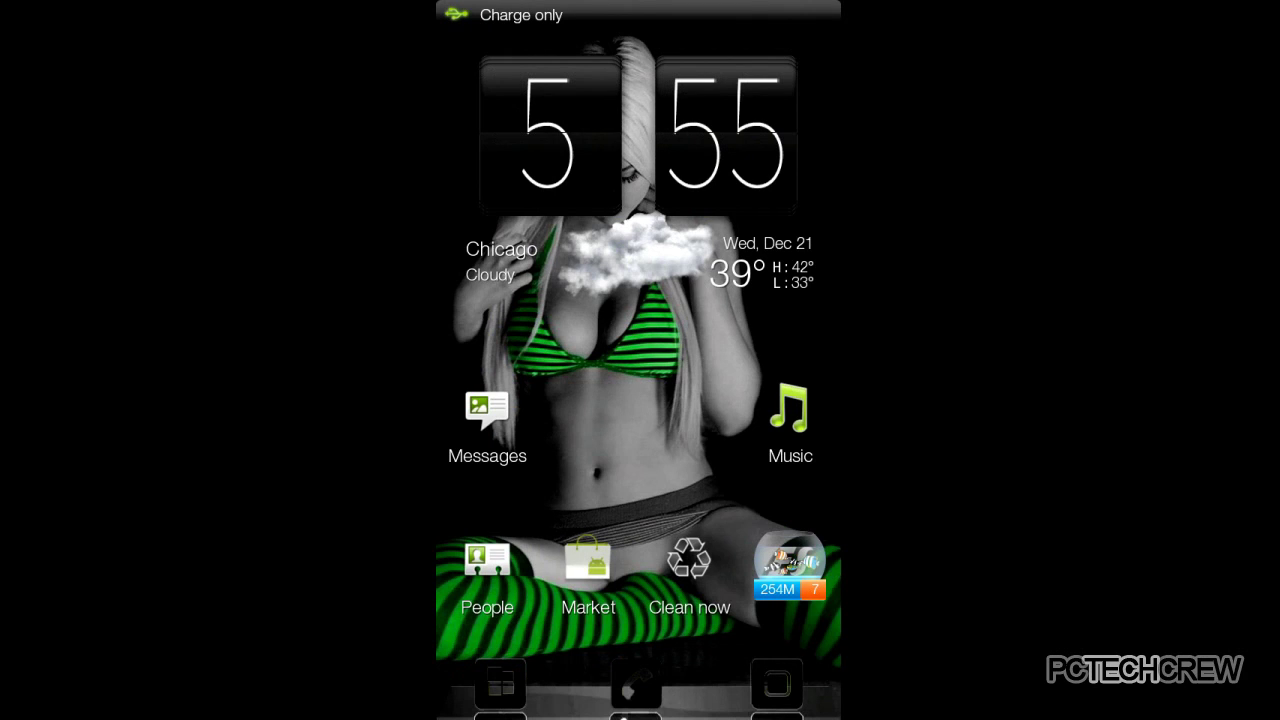
Step: Set the phone's USB connection type to mount it as a disk drive on the computer
drag(638, 10, 638, 700)
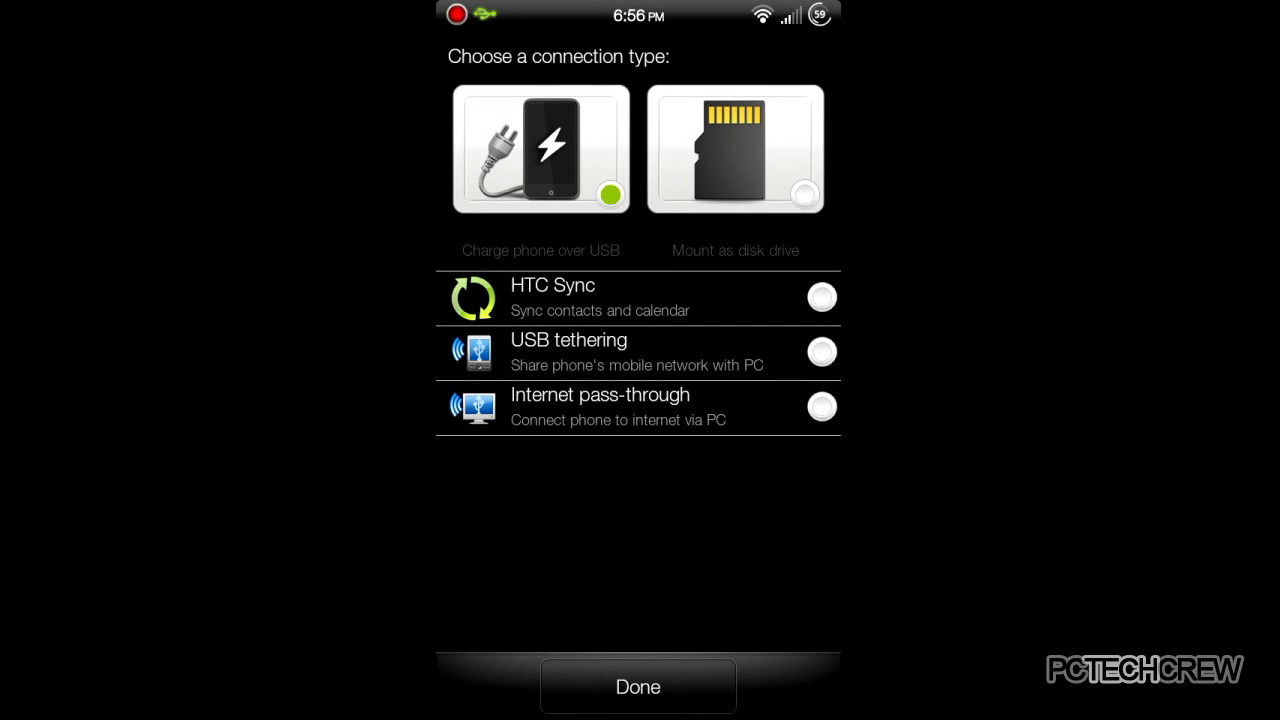
click(638, 687)
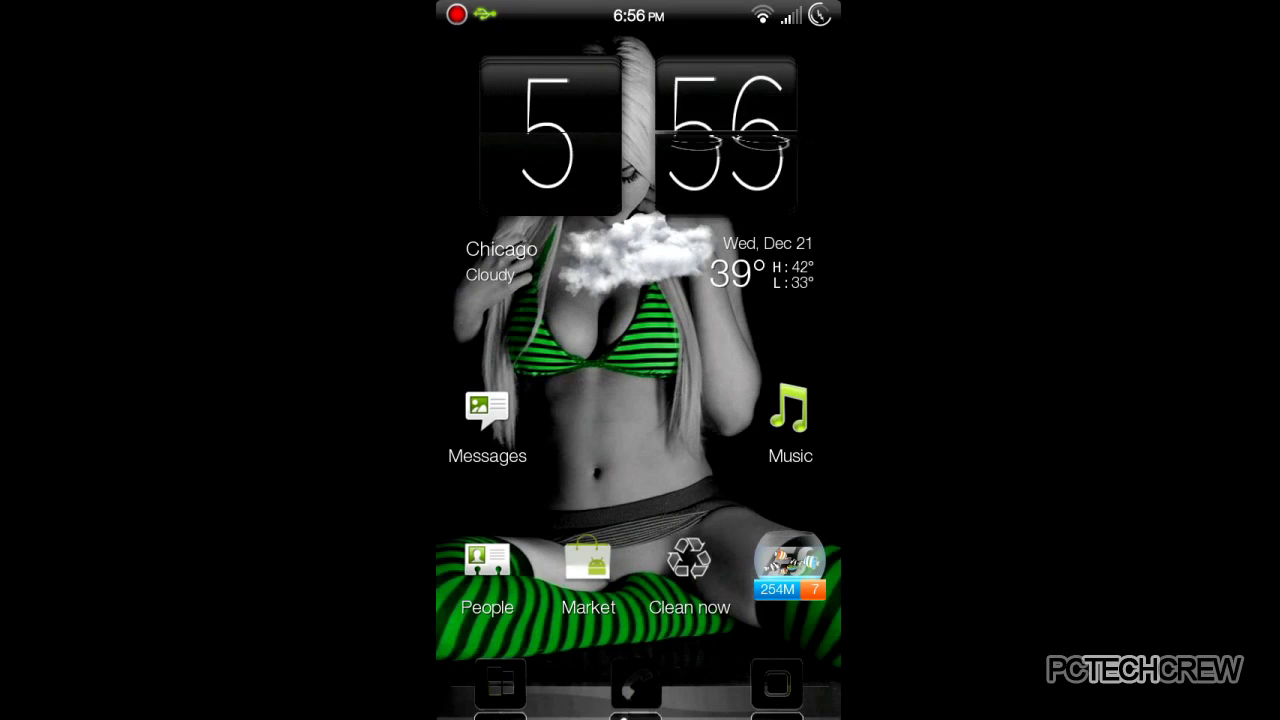
drag(638, 10, 638, 700)
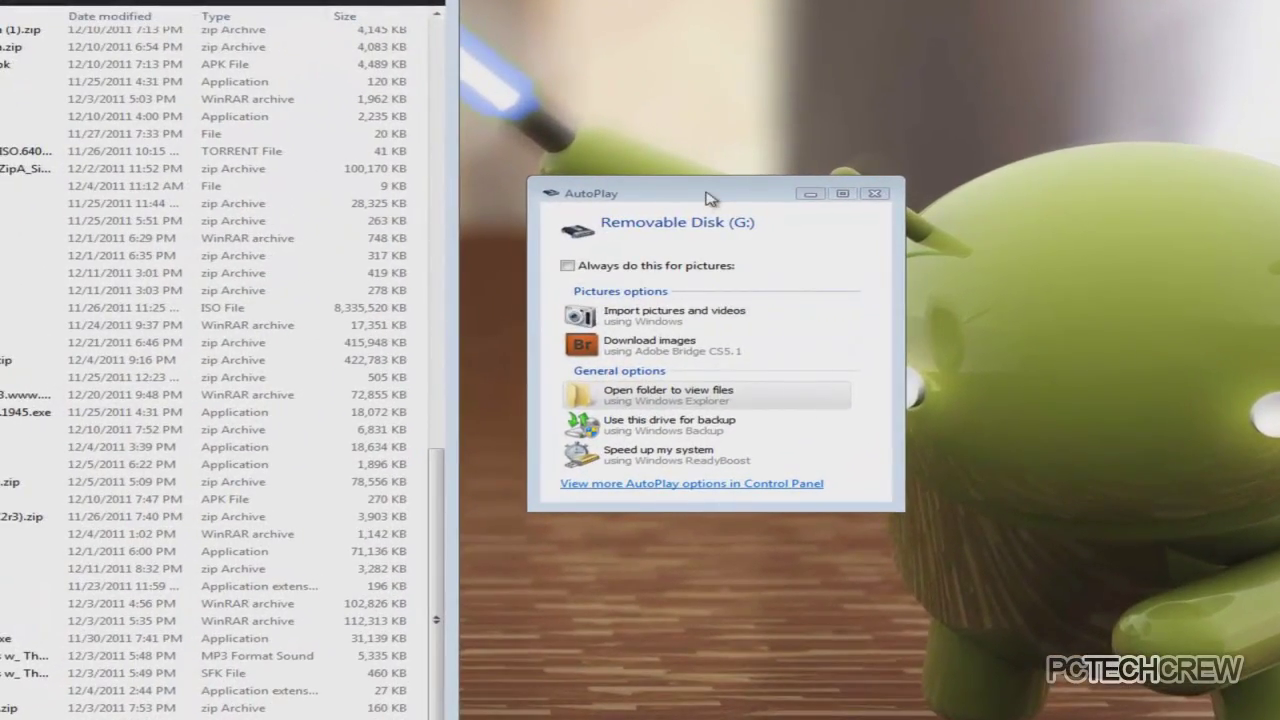
Step: Open the folder view of Removable Disk (G:) from AutoPlay, go to its root files and place the window beside the downloads folder
drag(706, 197, 655, 256)
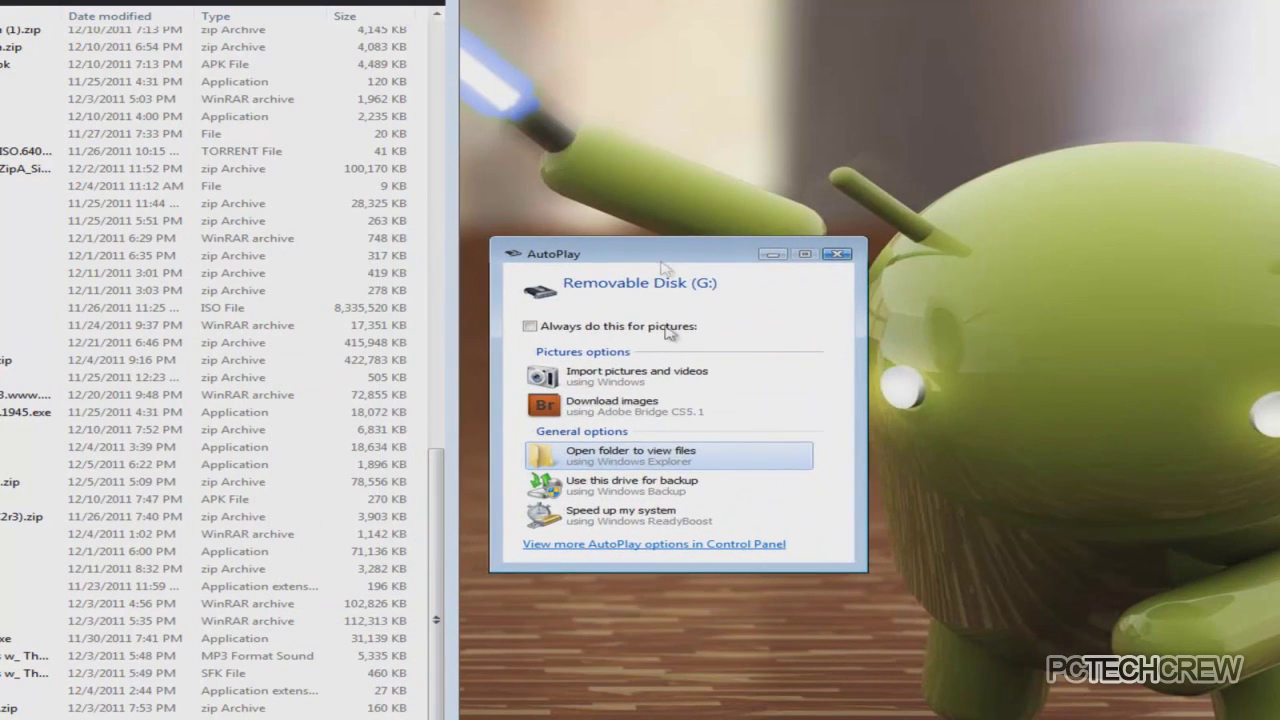
click(660, 458)
scroll(787, 279, down, 12)
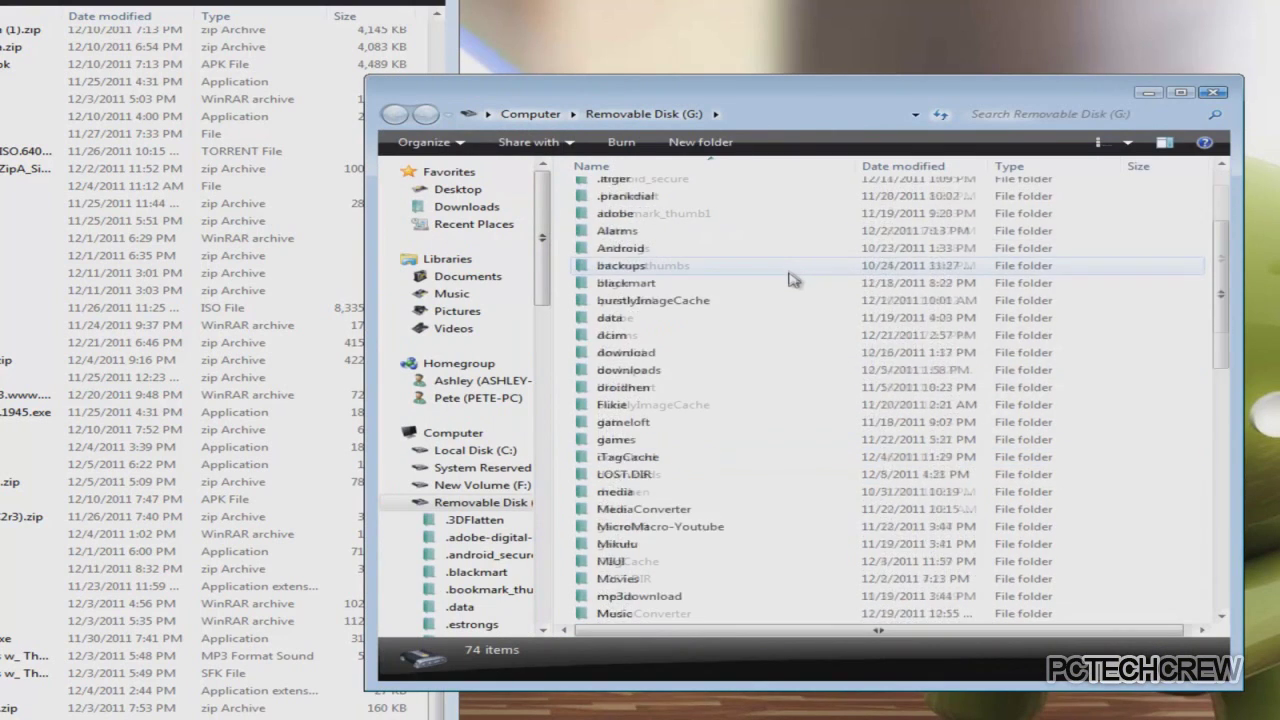
scroll(787, 279, down, 6)
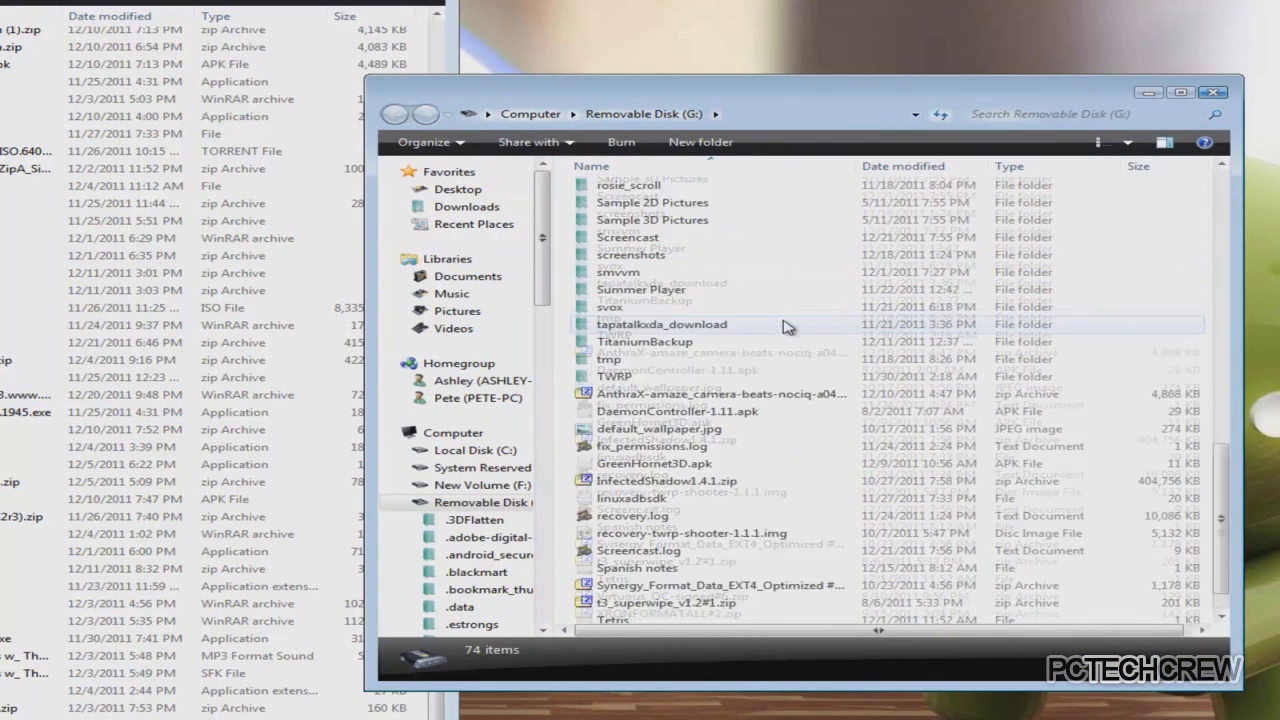
drag(1030, 101, 1103, 103)
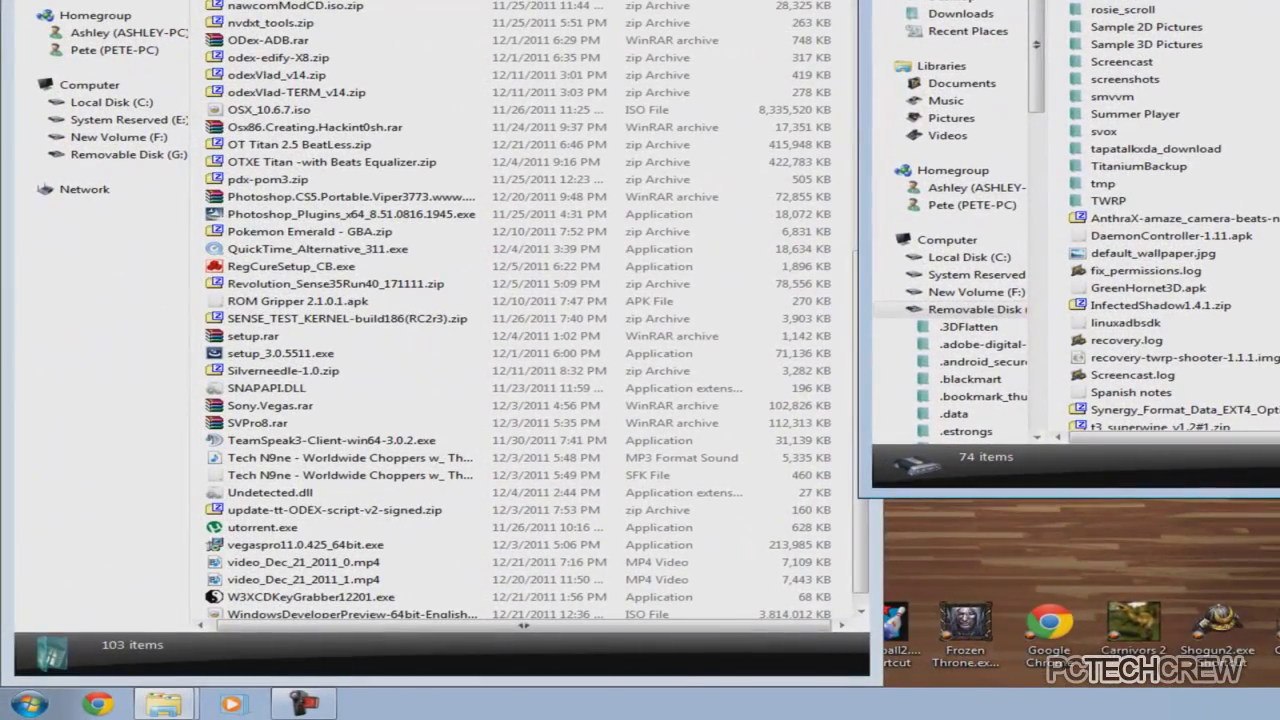
Step: Check the free space on Removable Disk (G:) in the Computer window, and close that window
click(28, 703)
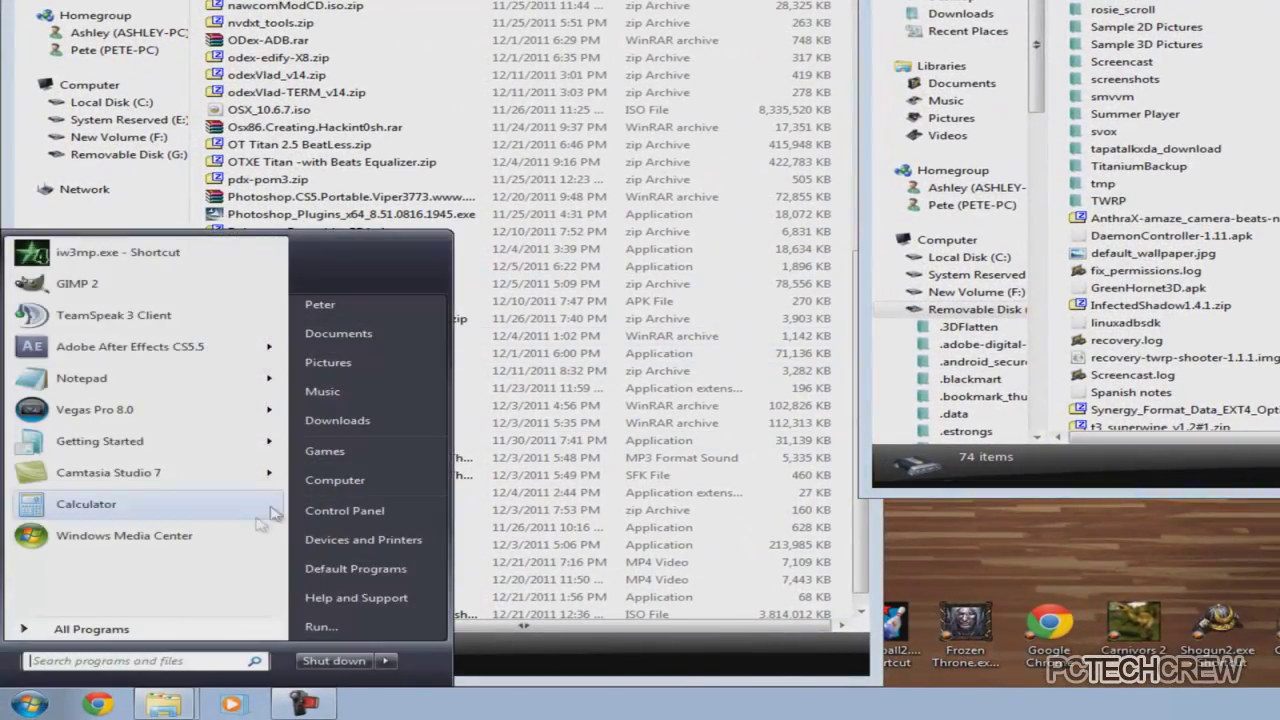
click(250, 508)
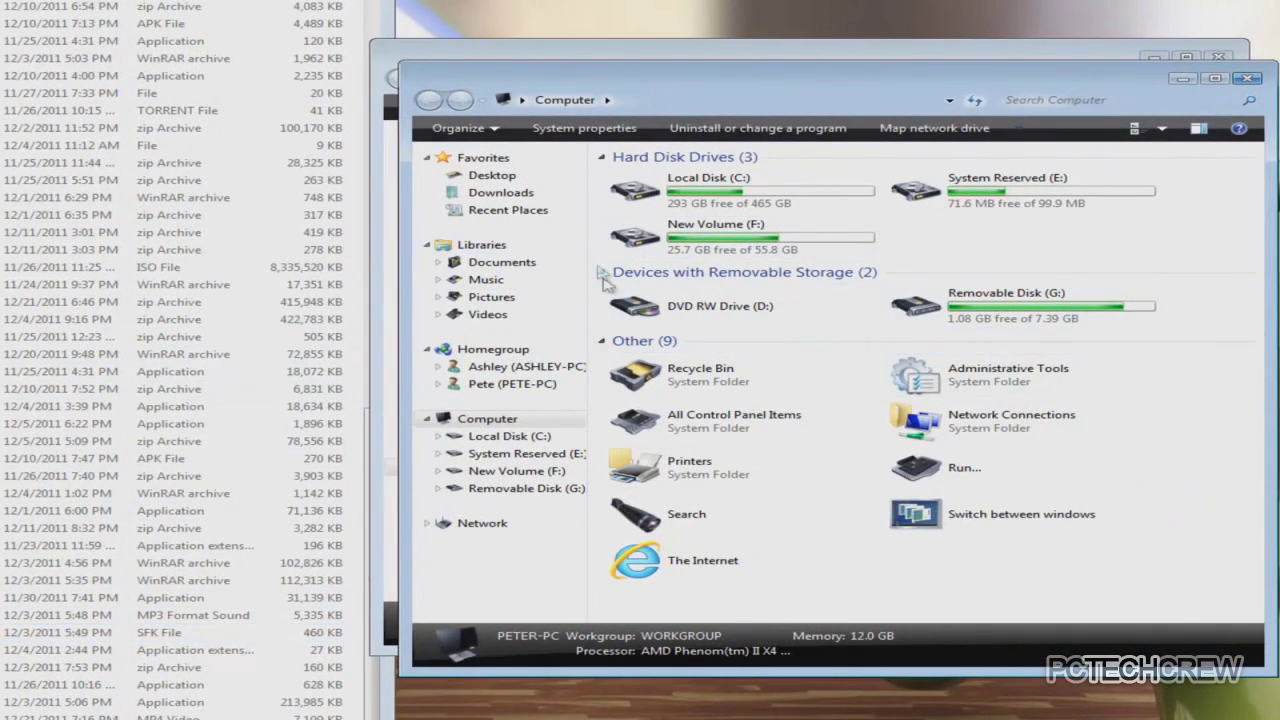
click(990, 315)
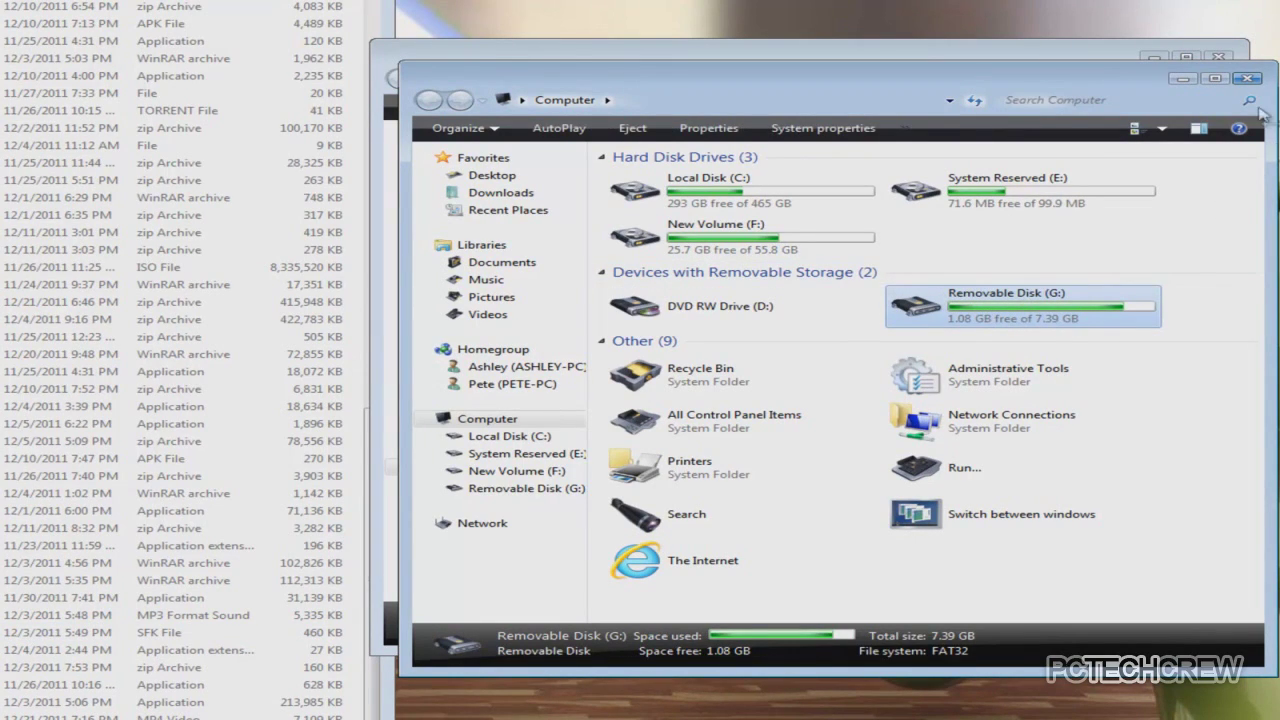
click(1247, 79)
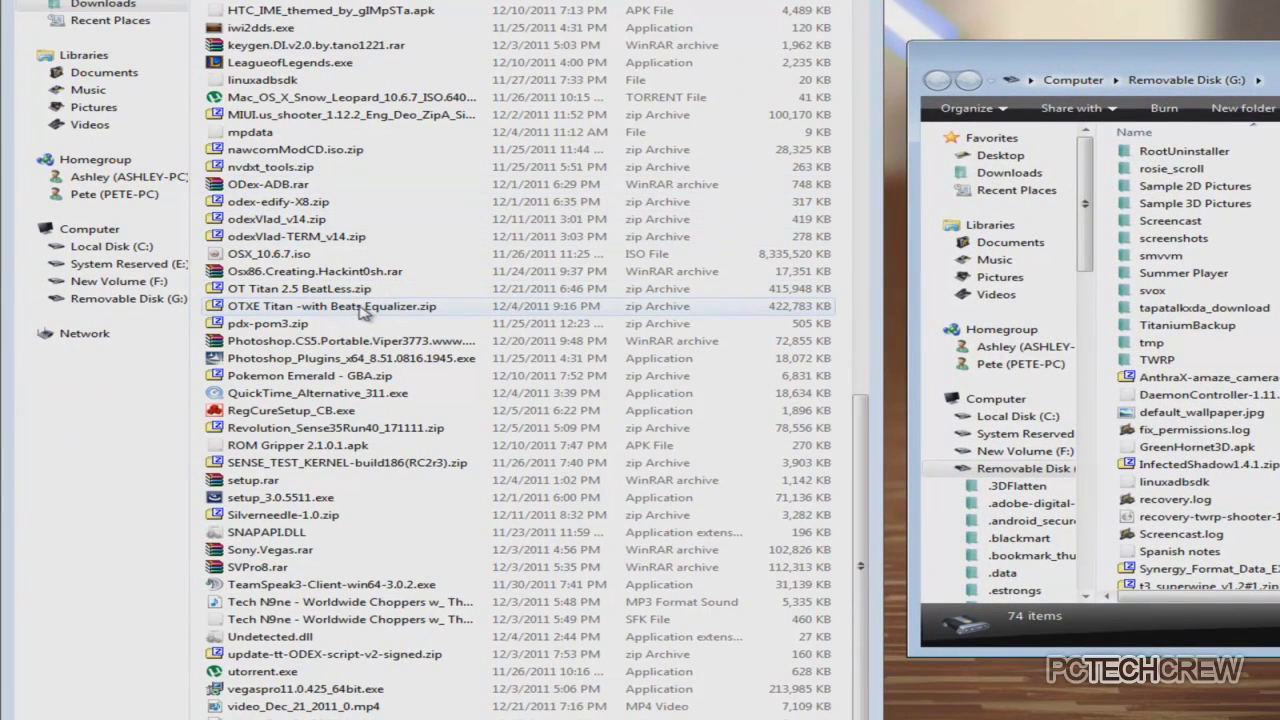
Step: Copy OT Titan 2.5 BeatLess.zip from the downloads folder to the root of Removable Disk (G:) and move the disk's window over the downloads
click(335, 291)
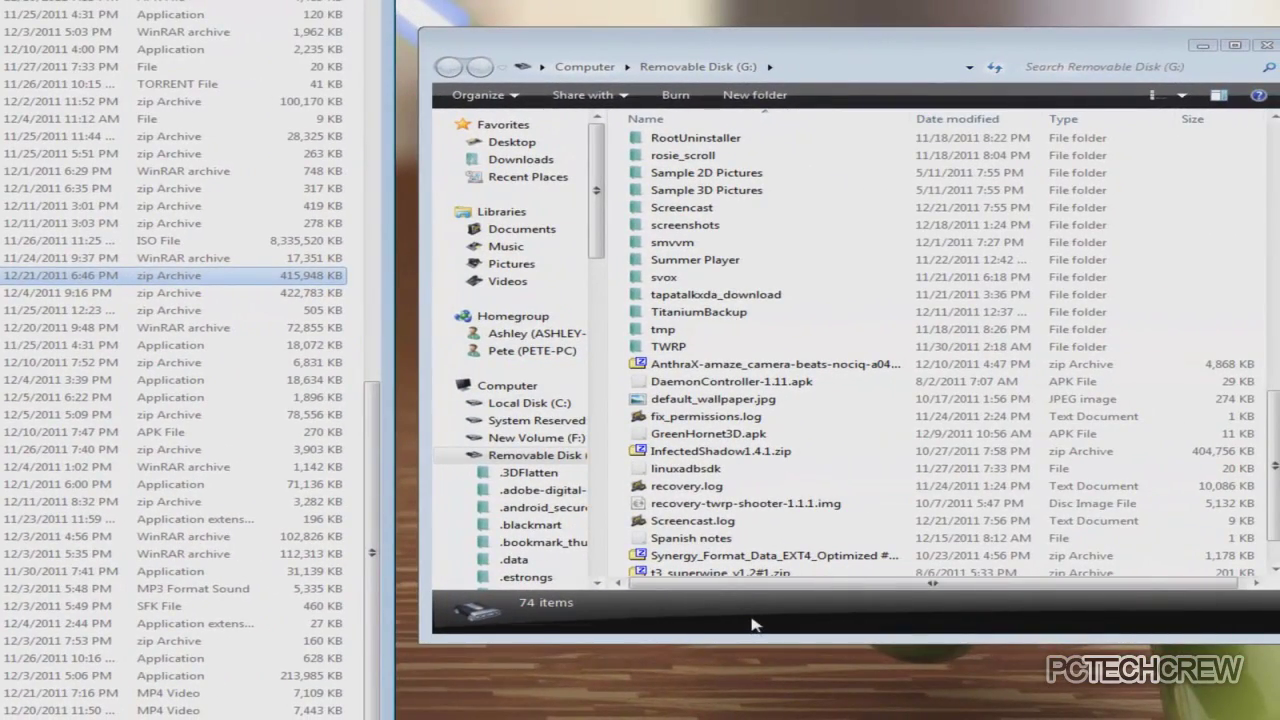
click(755, 625)
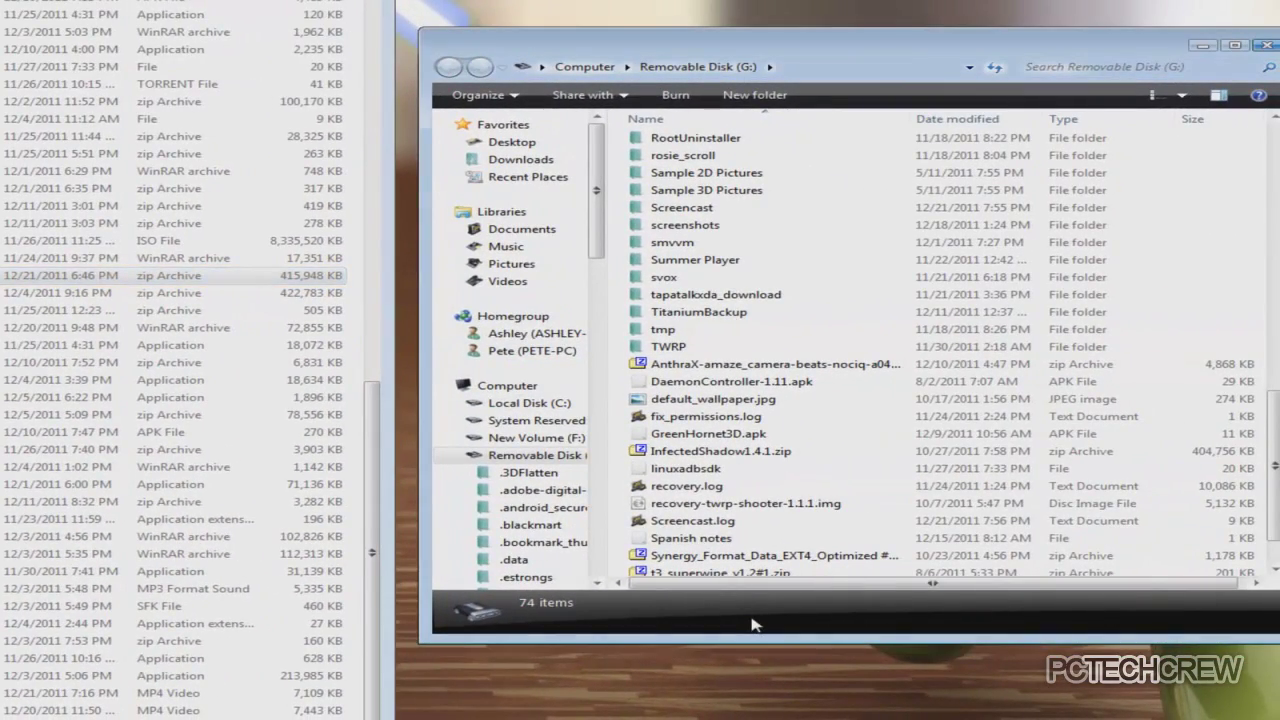
key(ctrl+v)
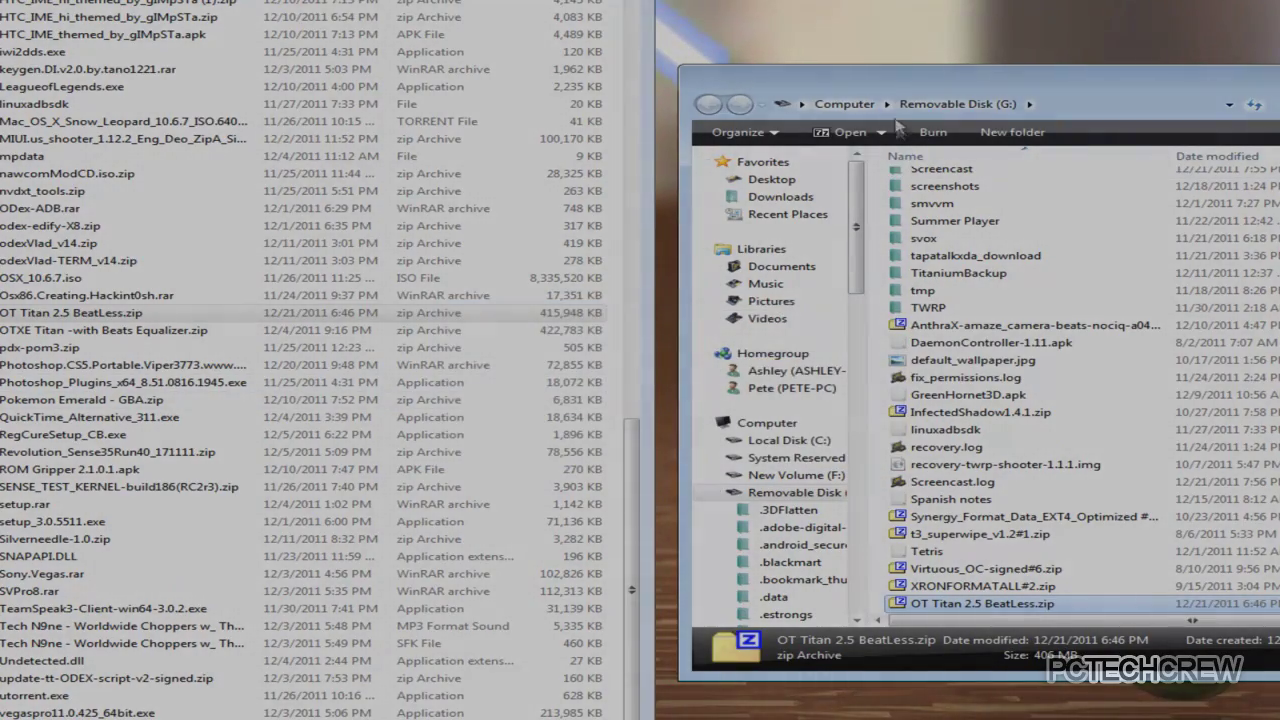
drag(873, 95, 273, 28)
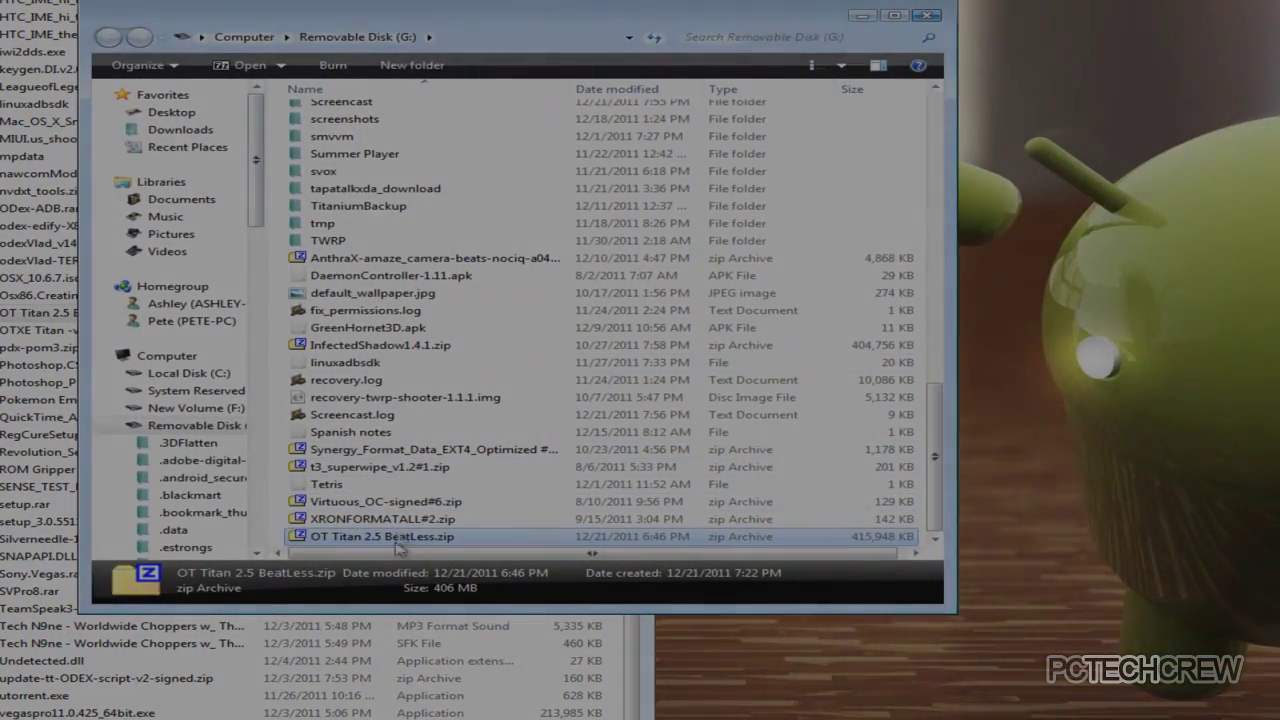